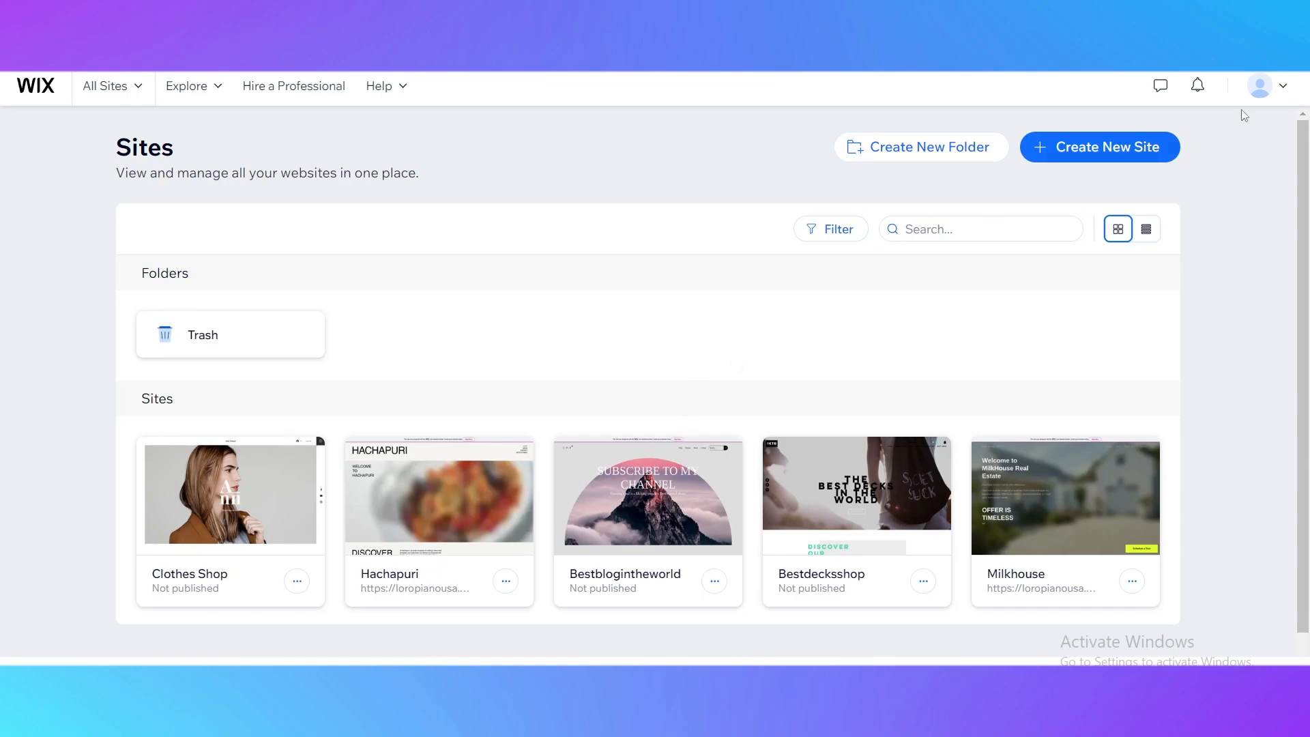
Check which account is signed in through the account details.
{"action": "left_click", "coordinate": [1280, 83]}
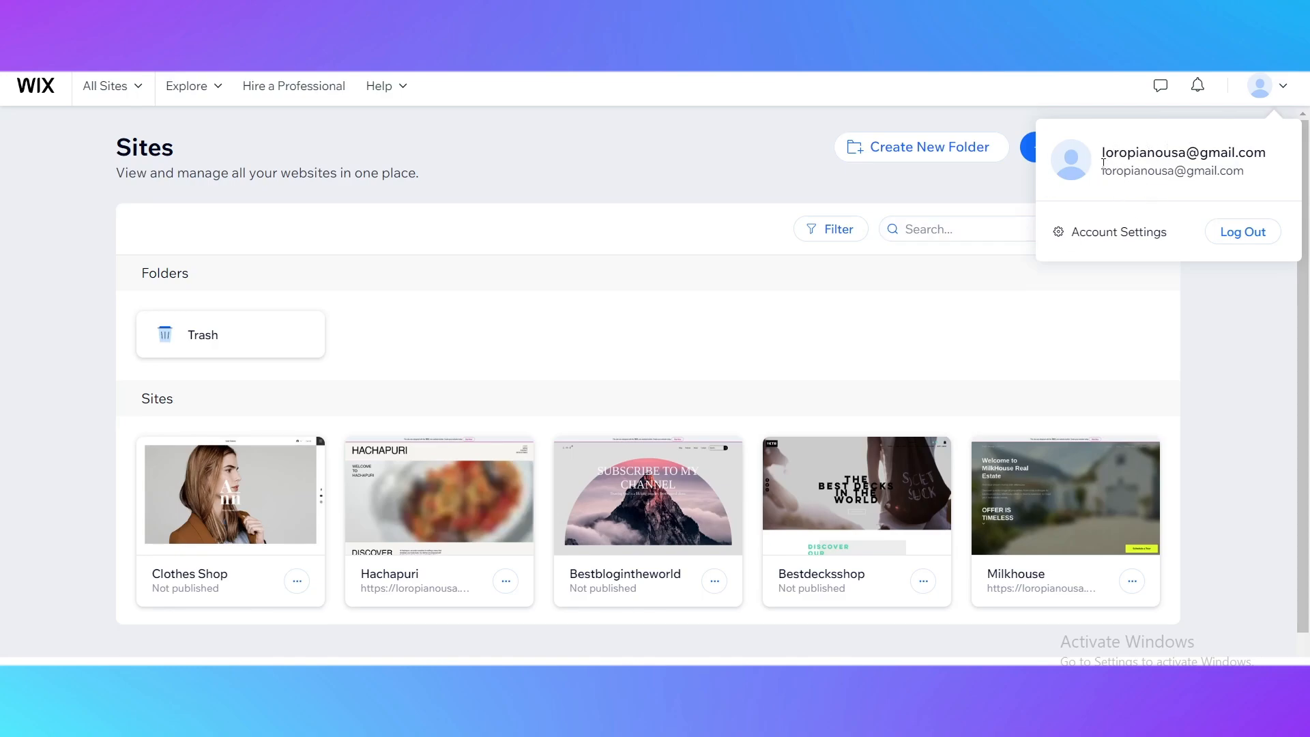
{"action": "left_click_drag", "start_coordinate": [1098, 153], "coordinate": [1248, 153]}
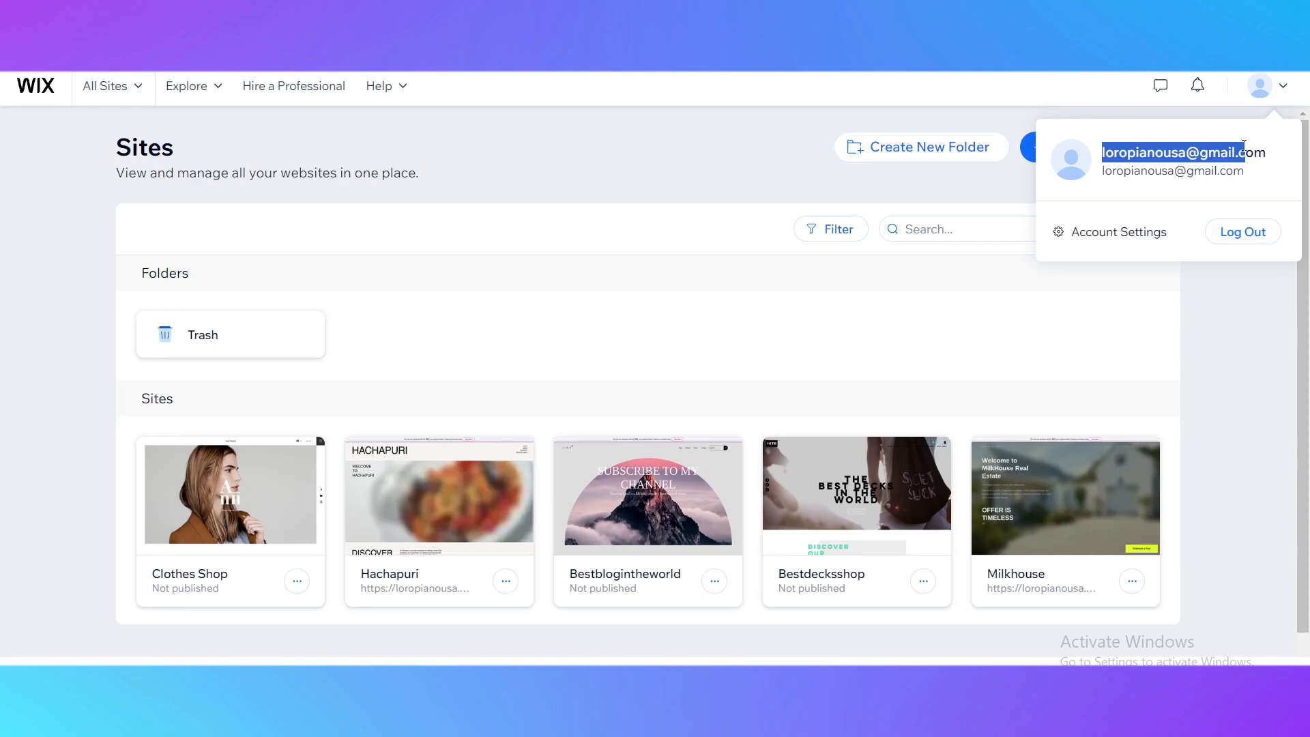
{"action": "left_click", "coordinate": [1200, 327]}
{"action": "left_click", "coordinate": [1199, 331]}
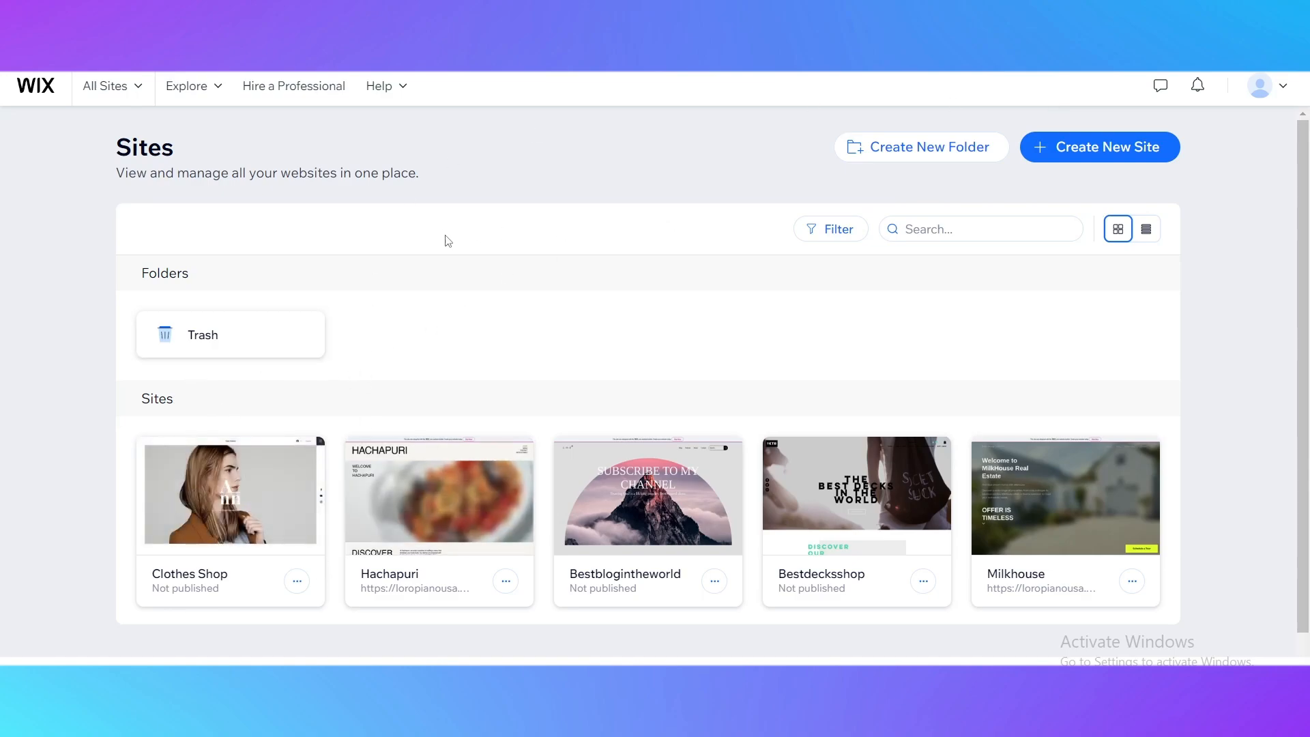
Create a new site set up without the AI chat, with Online Store as the website type.
{"action": "left_click", "coordinate": [1066, 151]}
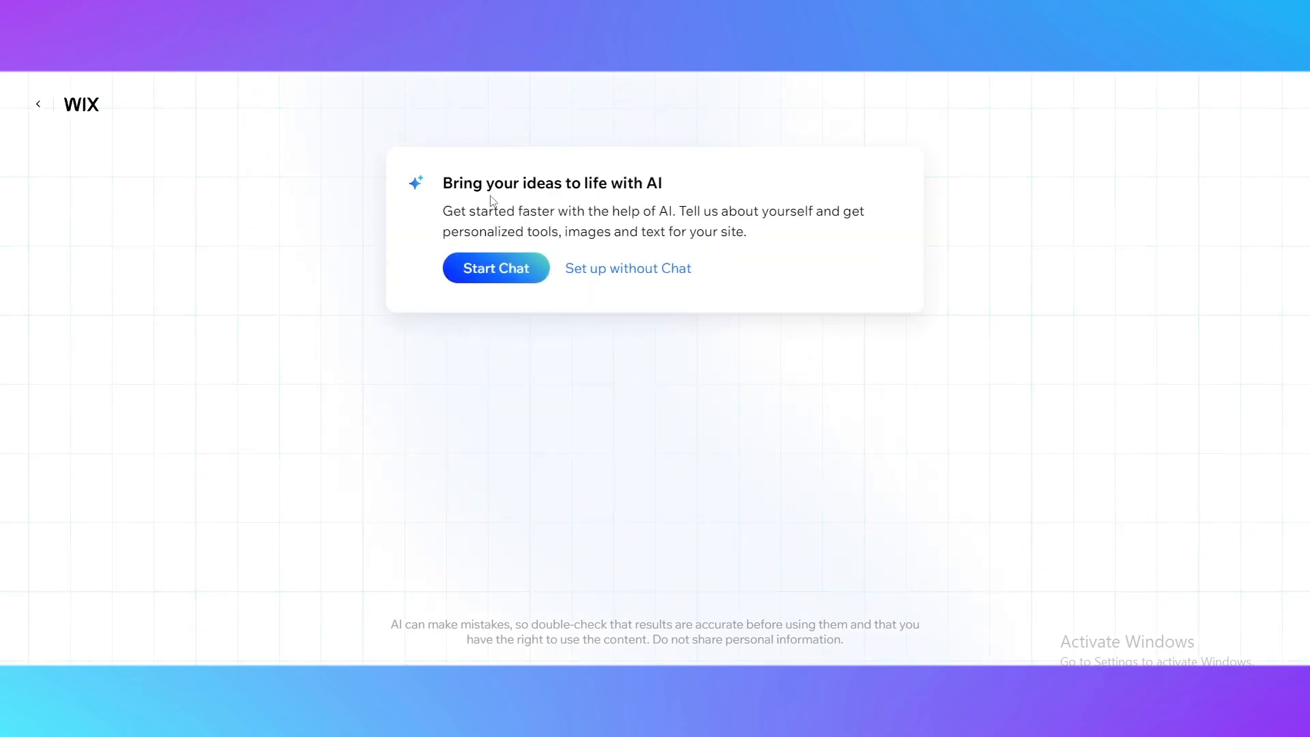
{"action": "left_click", "coordinate": [609, 273]}
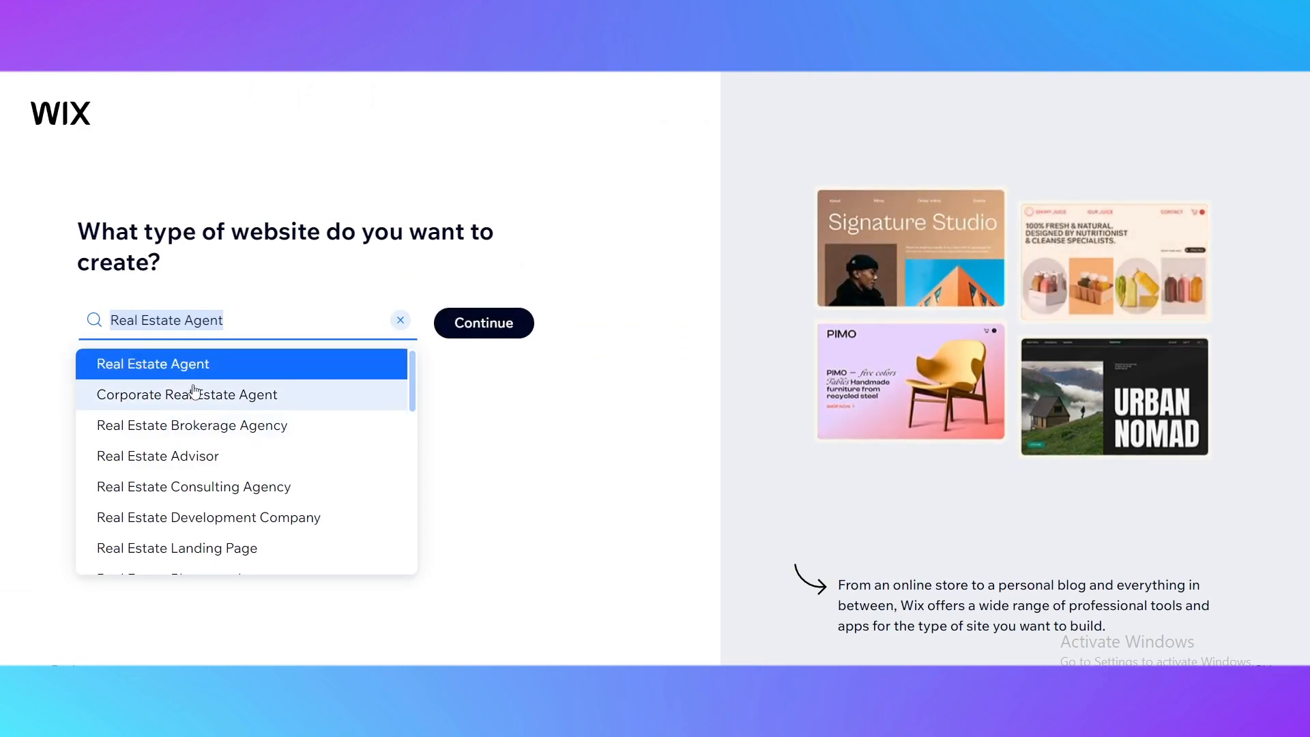
{"action": "left_click", "coordinate": [401, 320]}
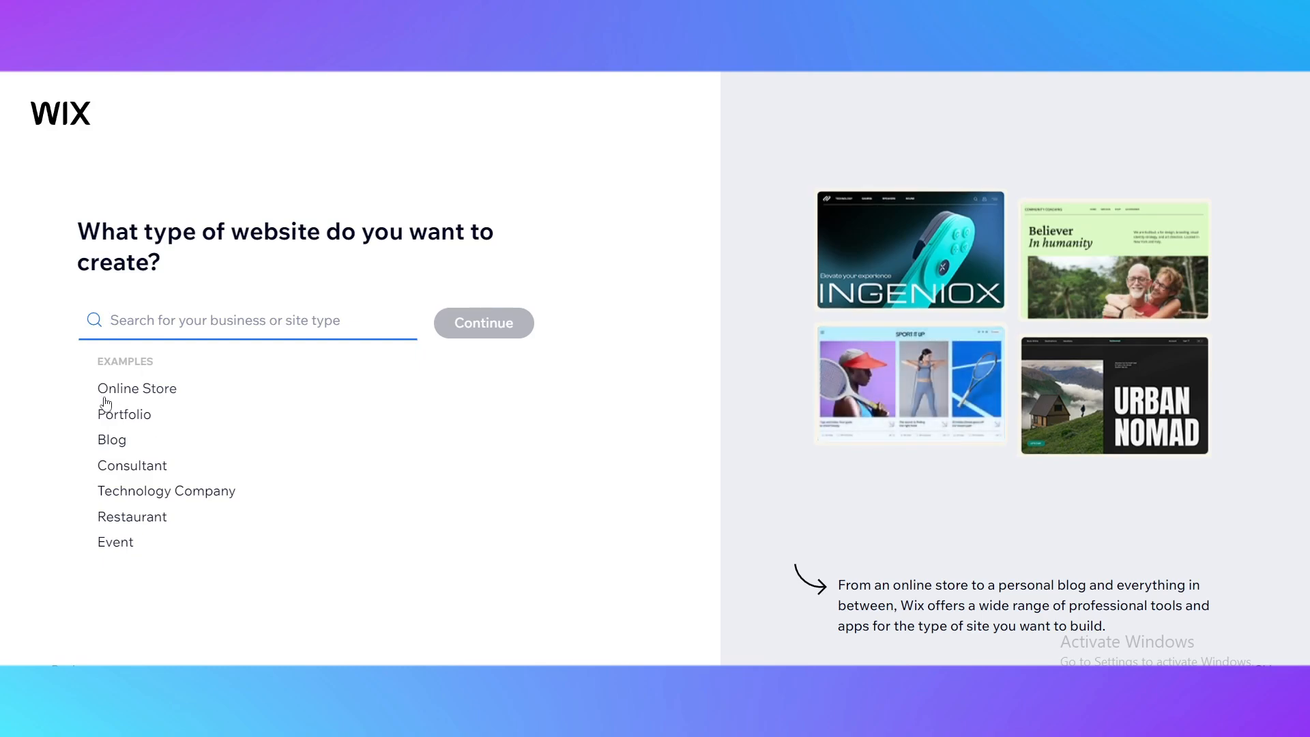
{"action": "left_click", "coordinate": [140, 389]}
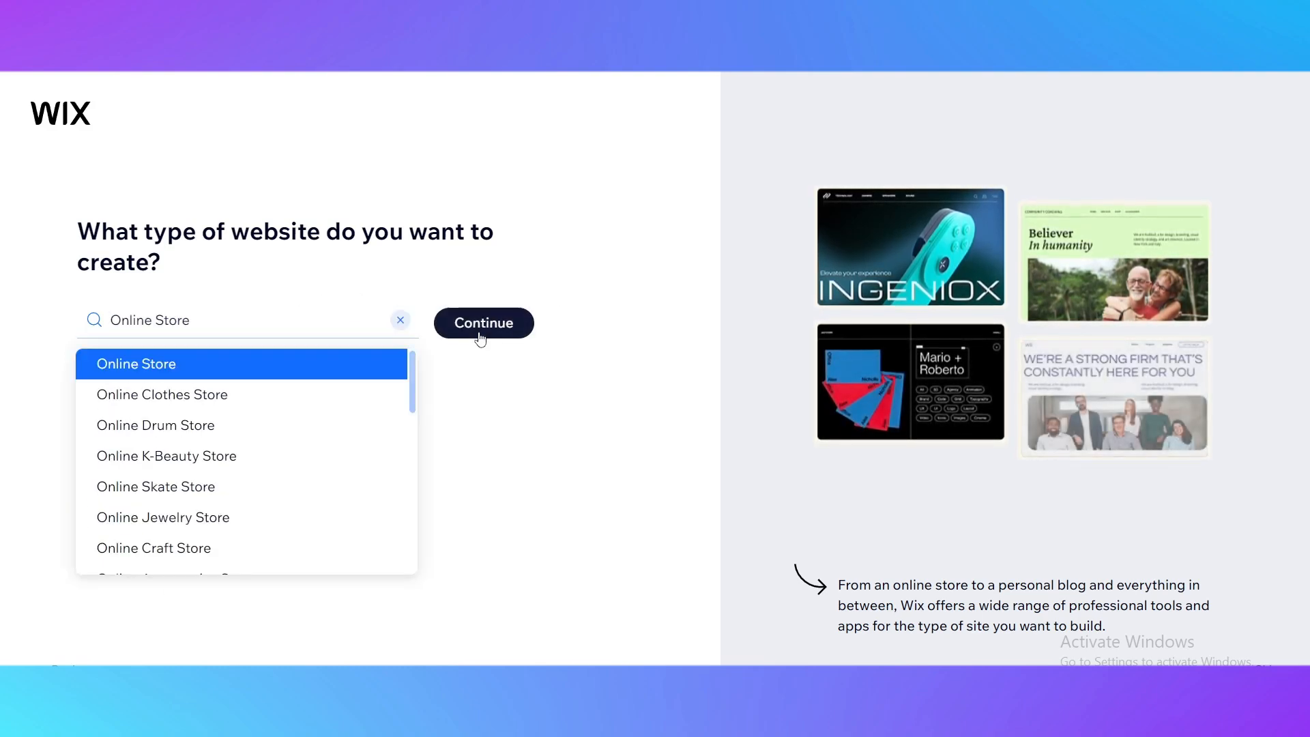
{"action": "left_click", "coordinate": [481, 327]}
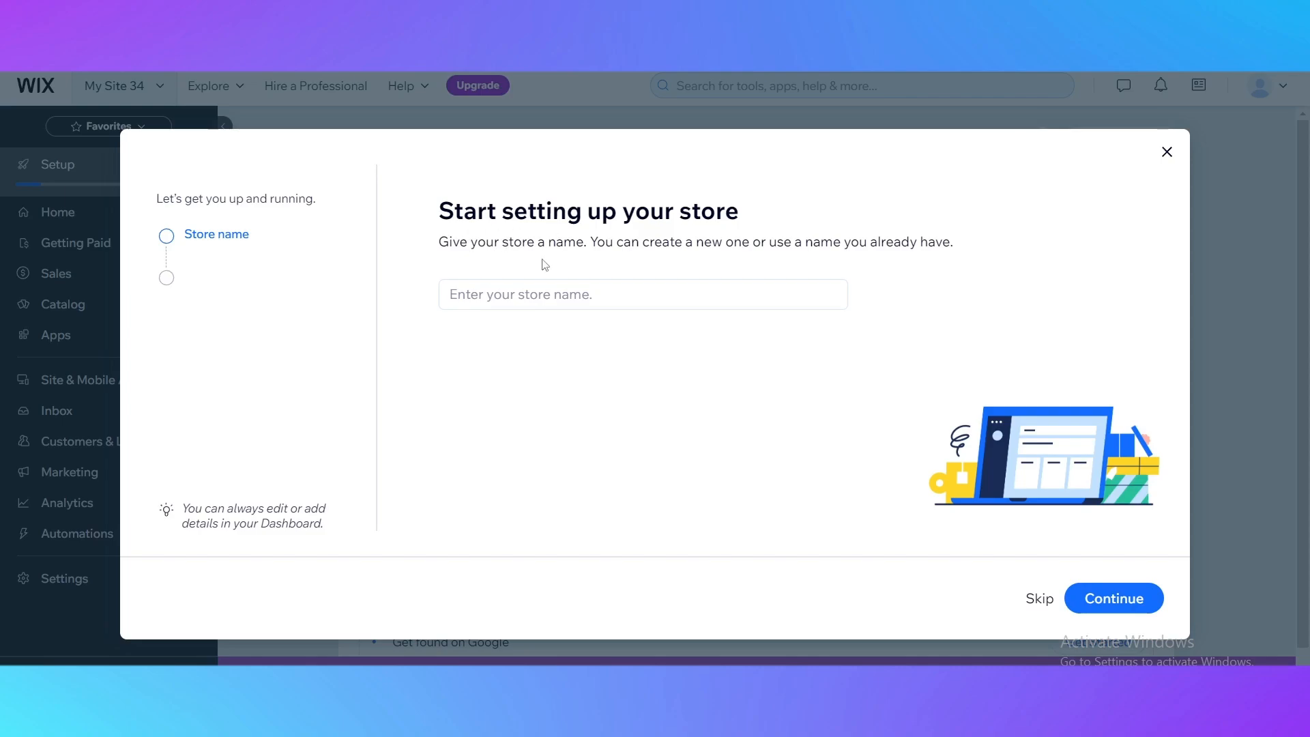
Name the store Example and answer that you are just starting out with online selling.
{"action": "left_click", "coordinate": [486, 301]}
{"action": "type", "text": "Example"}
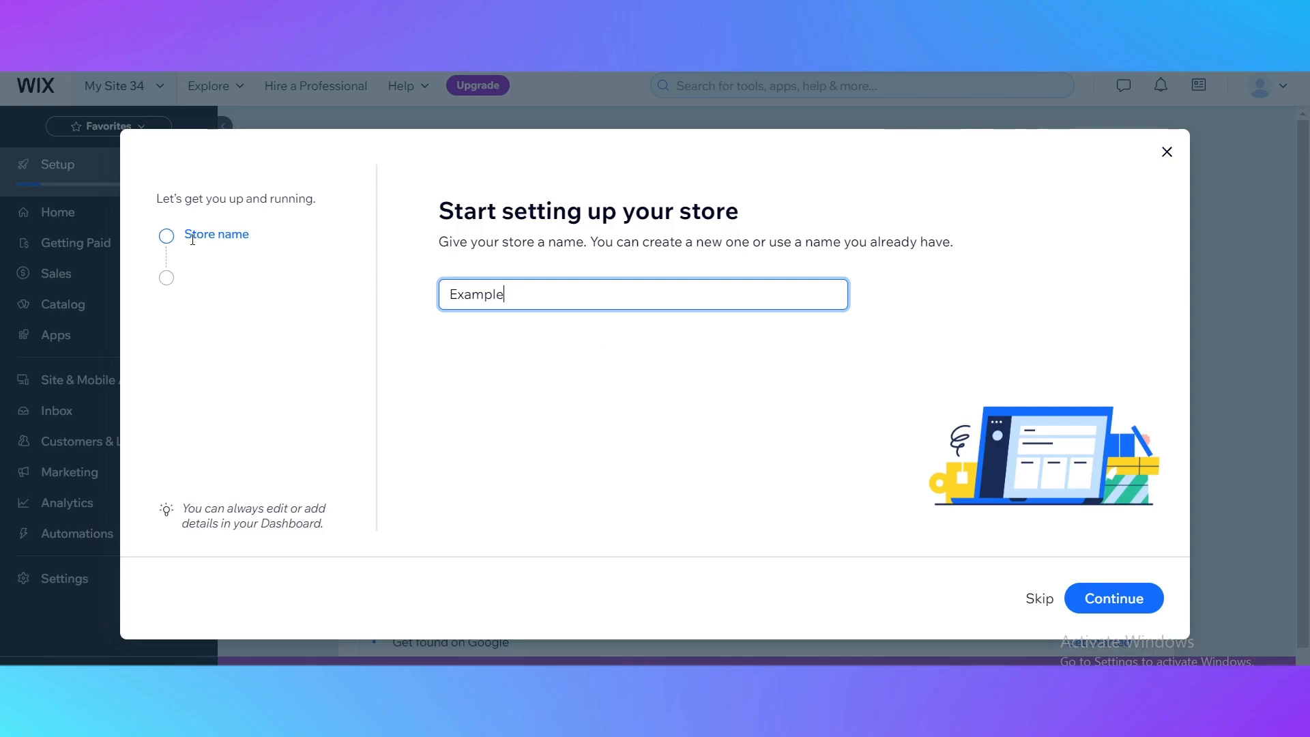
{"action": "left_click", "coordinate": [1119, 596]}
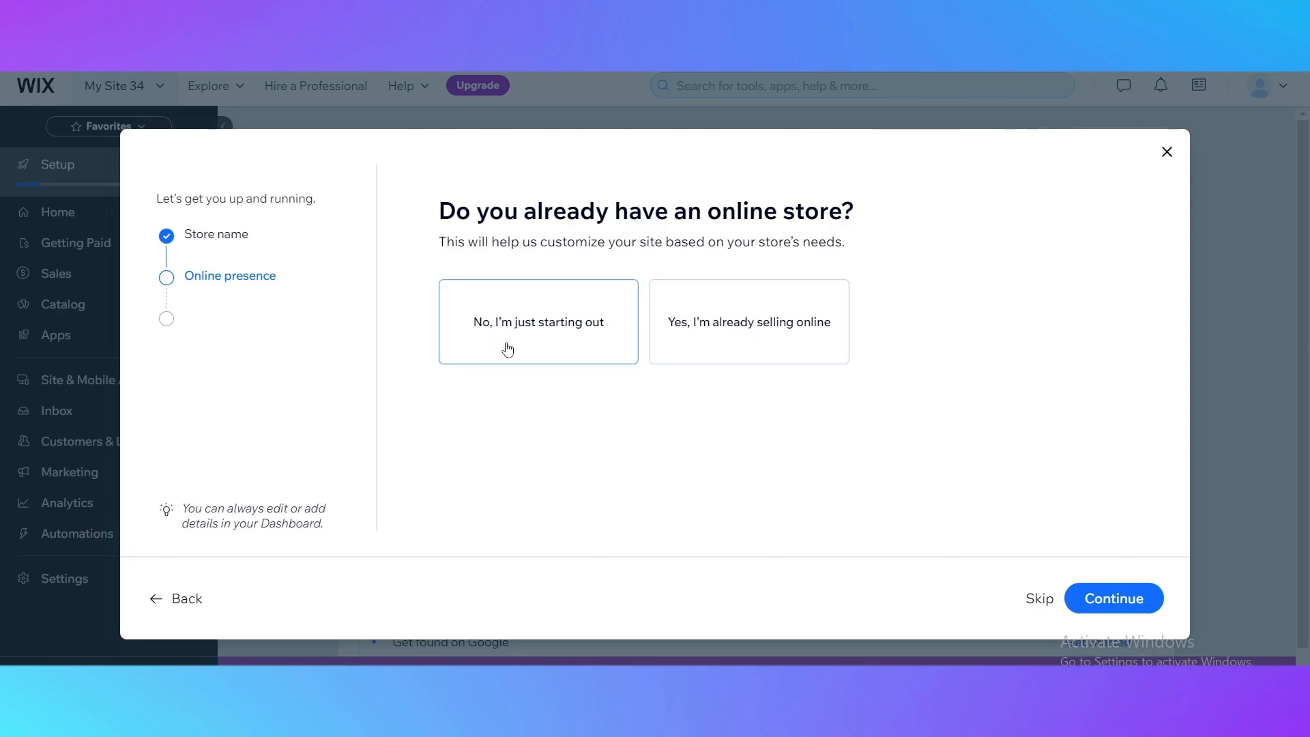
{"action": "left_click", "coordinate": [549, 354]}
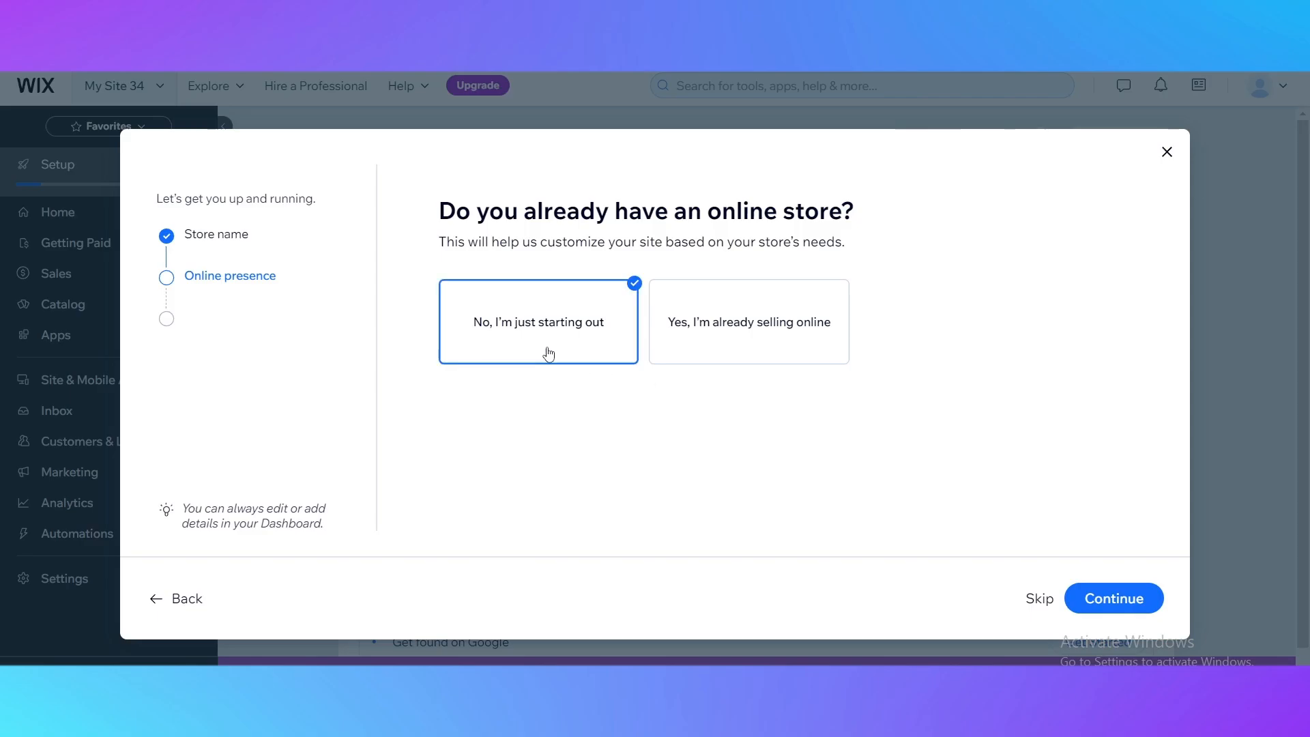
{"action": "left_click", "coordinate": [1089, 596]}
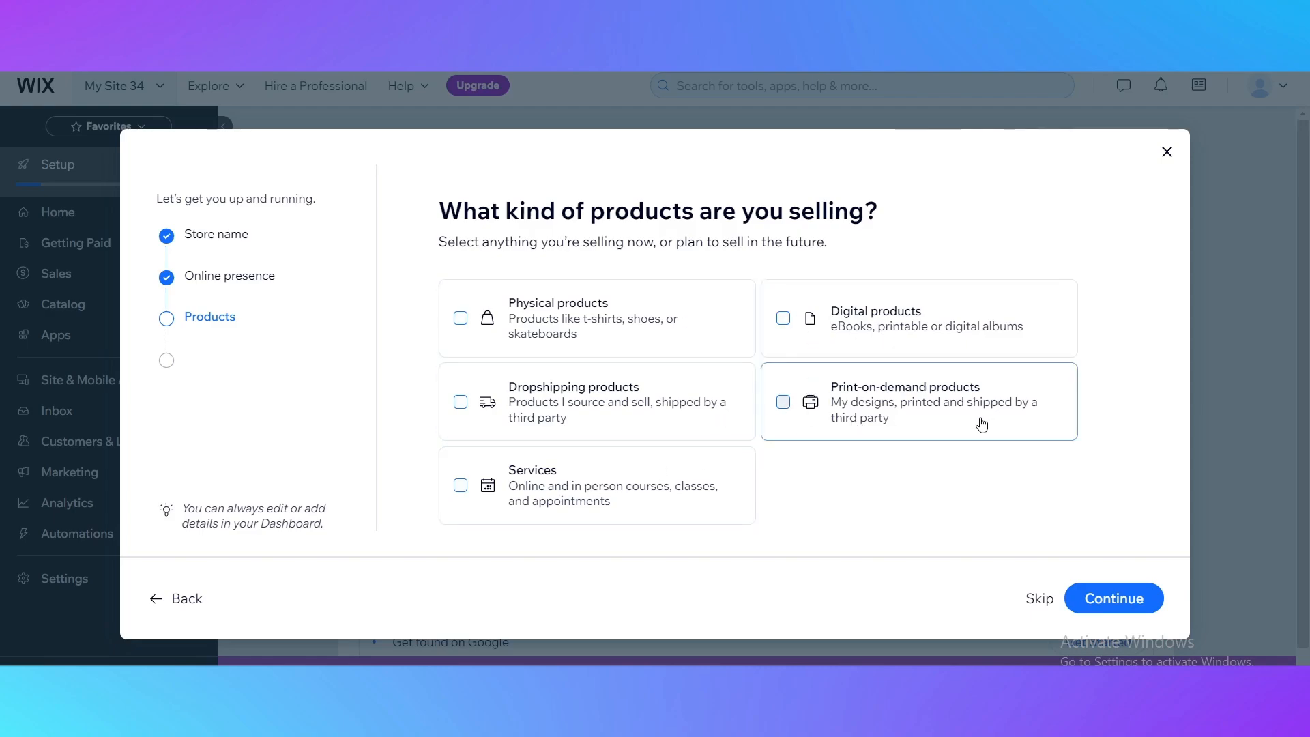
Finish the store setup with physical products and the Online store sales channel, and continue to the dashboard.
{"action": "left_click", "coordinate": [656, 327]}
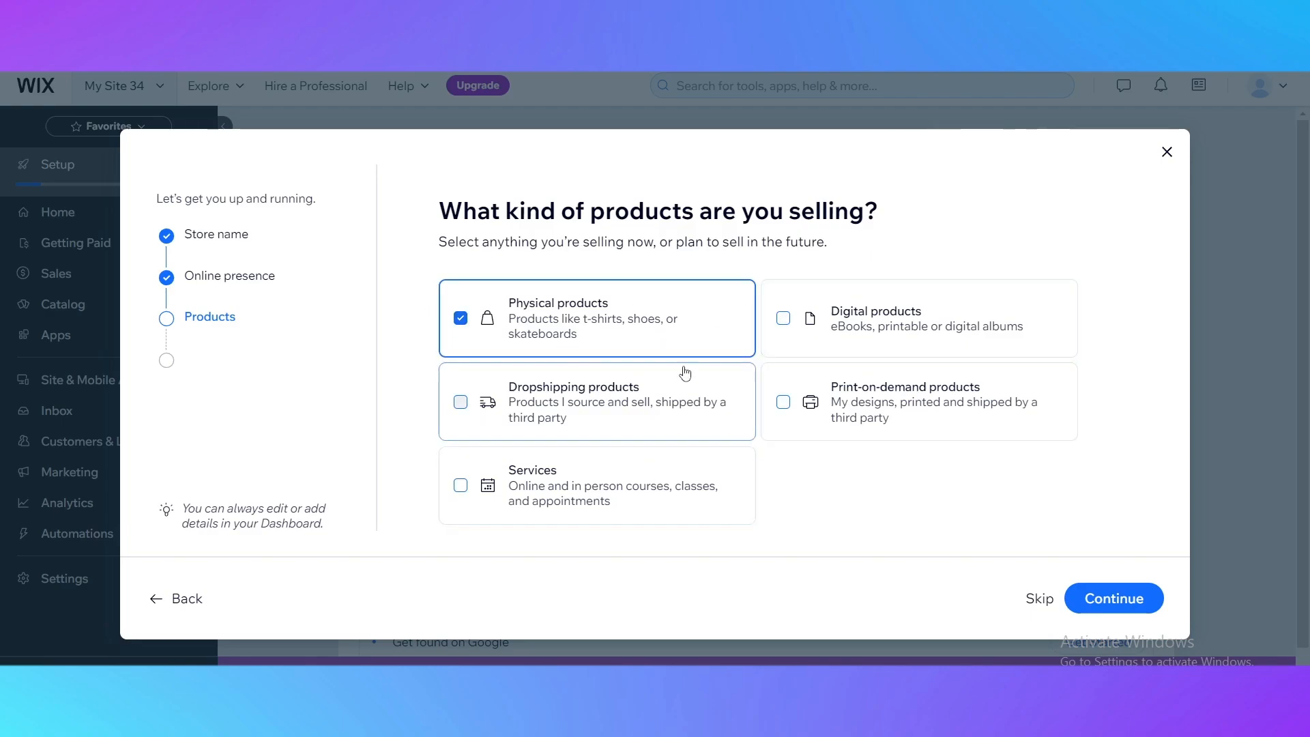
{"action": "left_click", "coordinate": [1106, 610]}
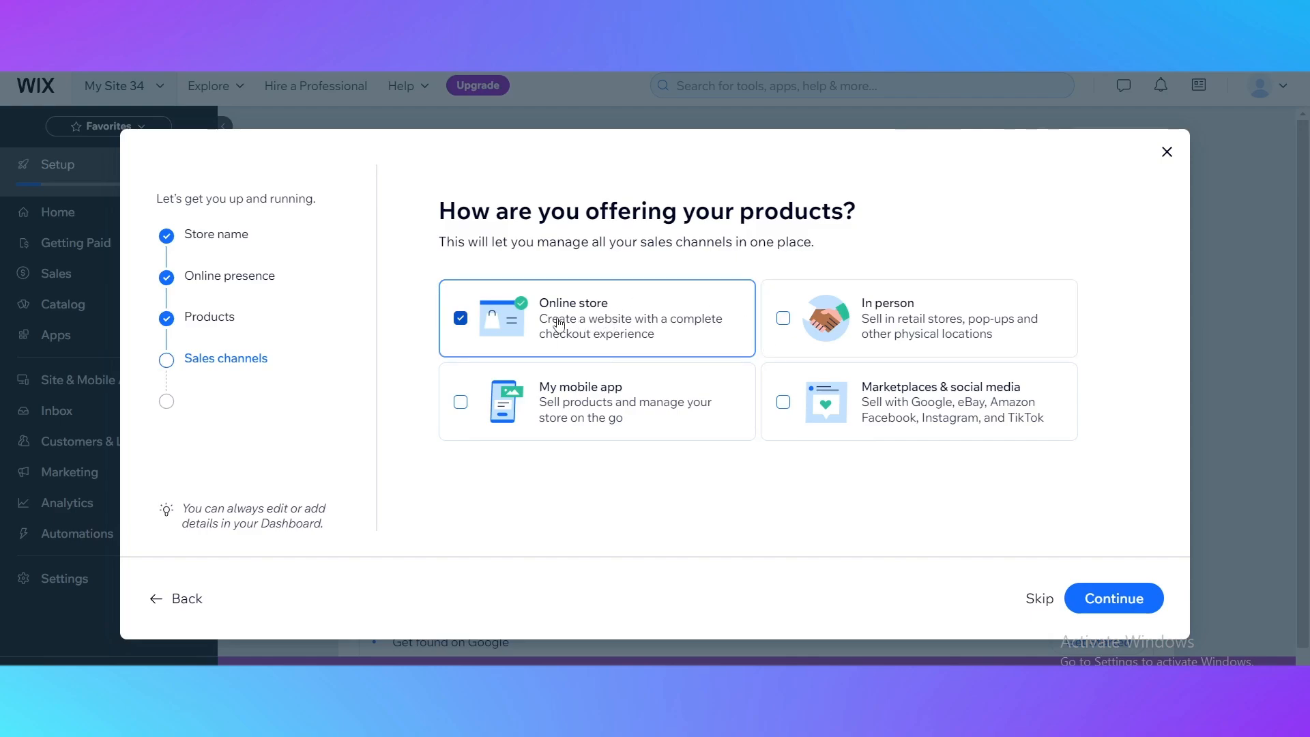
{"action": "left_click", "coordinate": [1091, 608]}
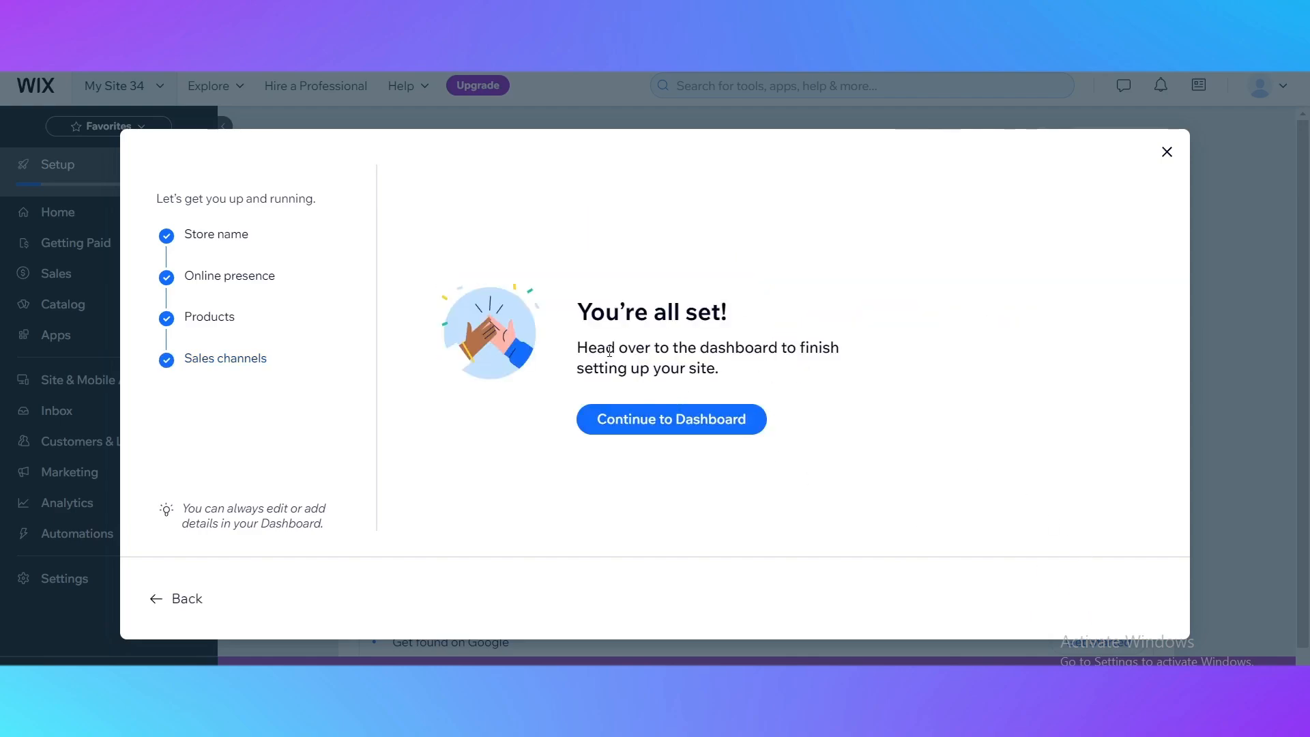
{"action": "left_click", "coordinate": [652, 424]}
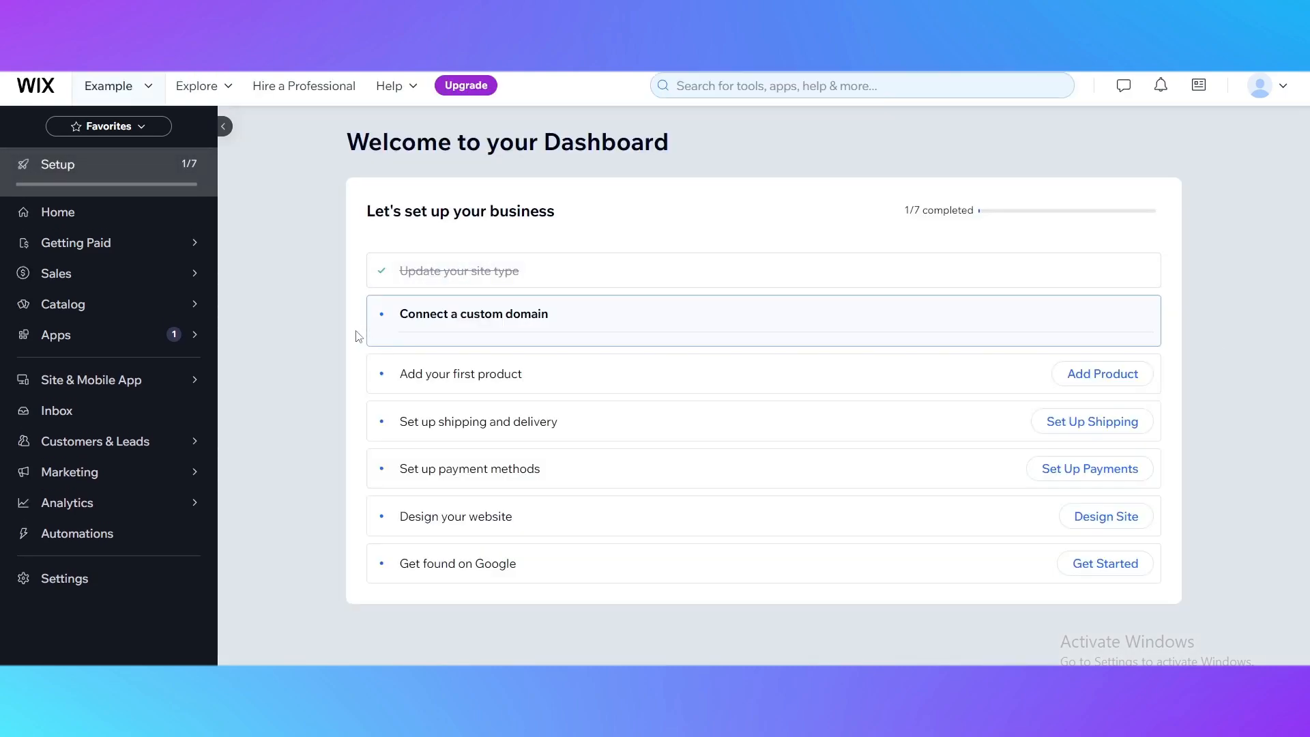
Search the App Market for quickbooks.
{"action": "left_click", "coordinate": [60, 337]}
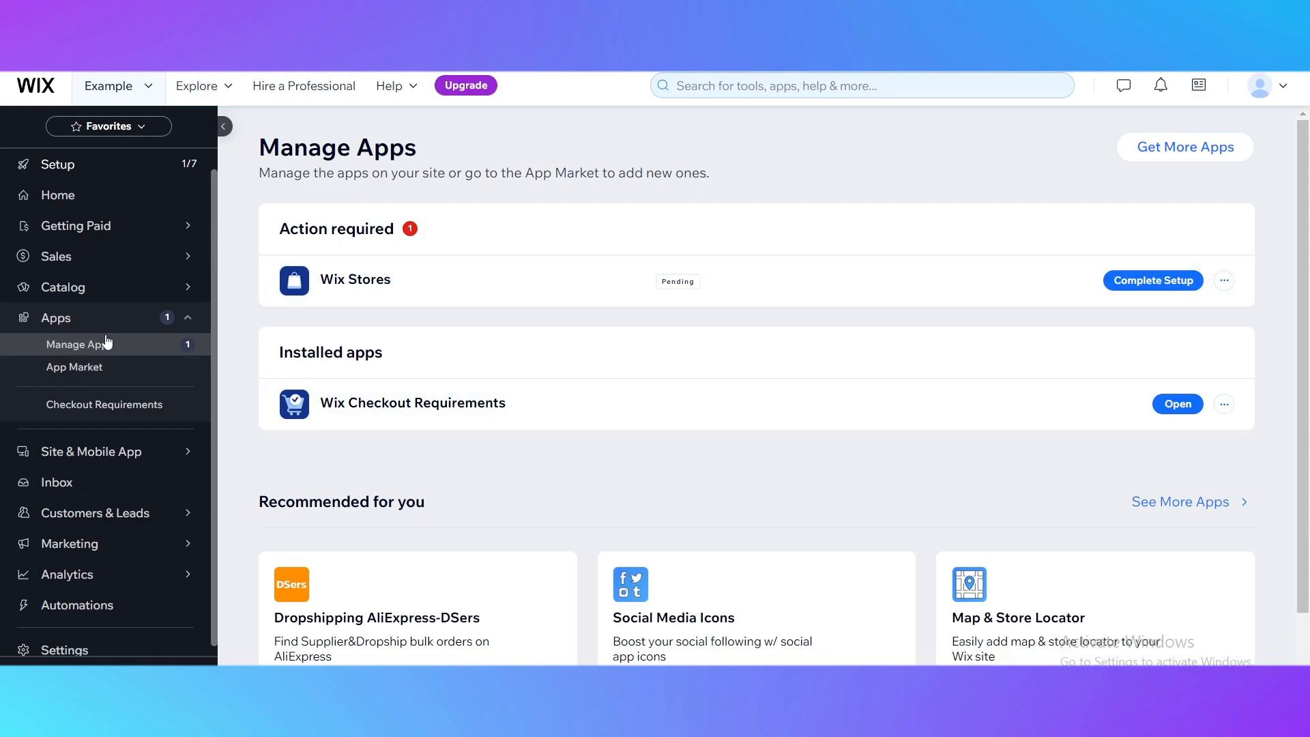
{"action": "left_click", "coordinate": [59, 374]}
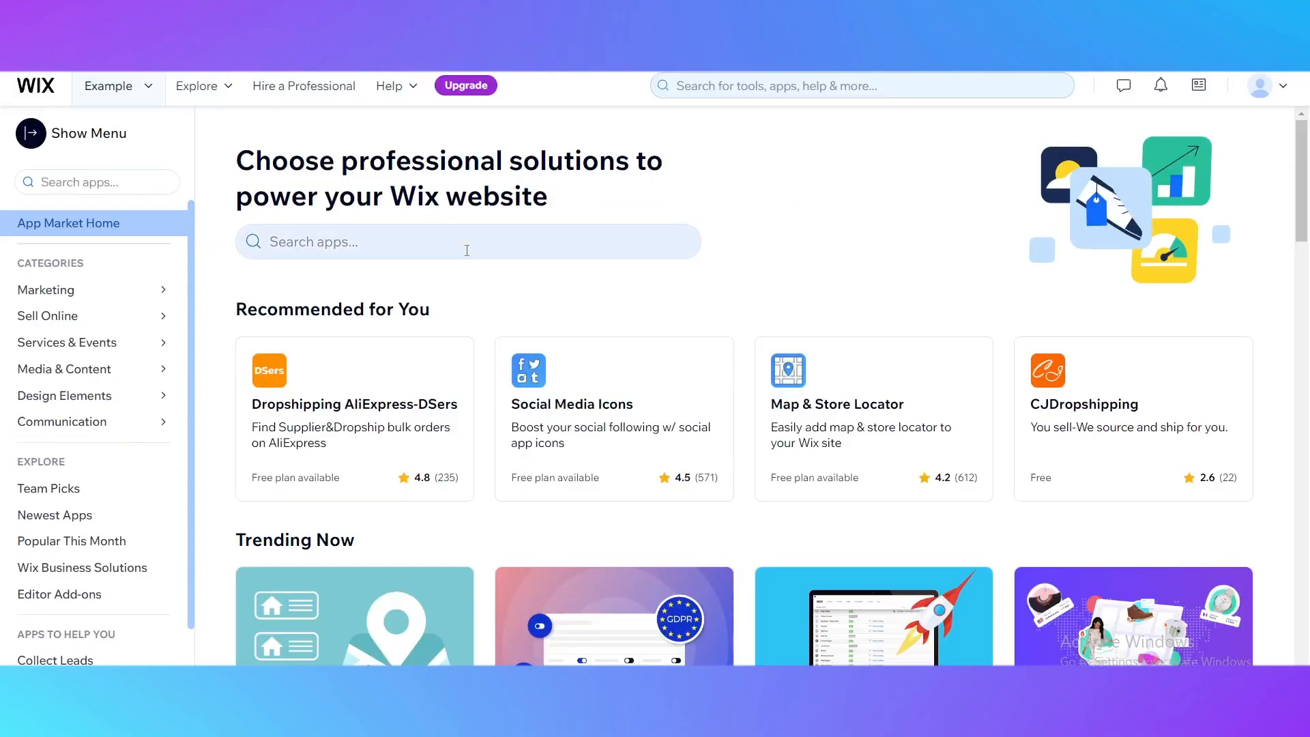
{"action": "left_click", "coordinate": [430, 242]}
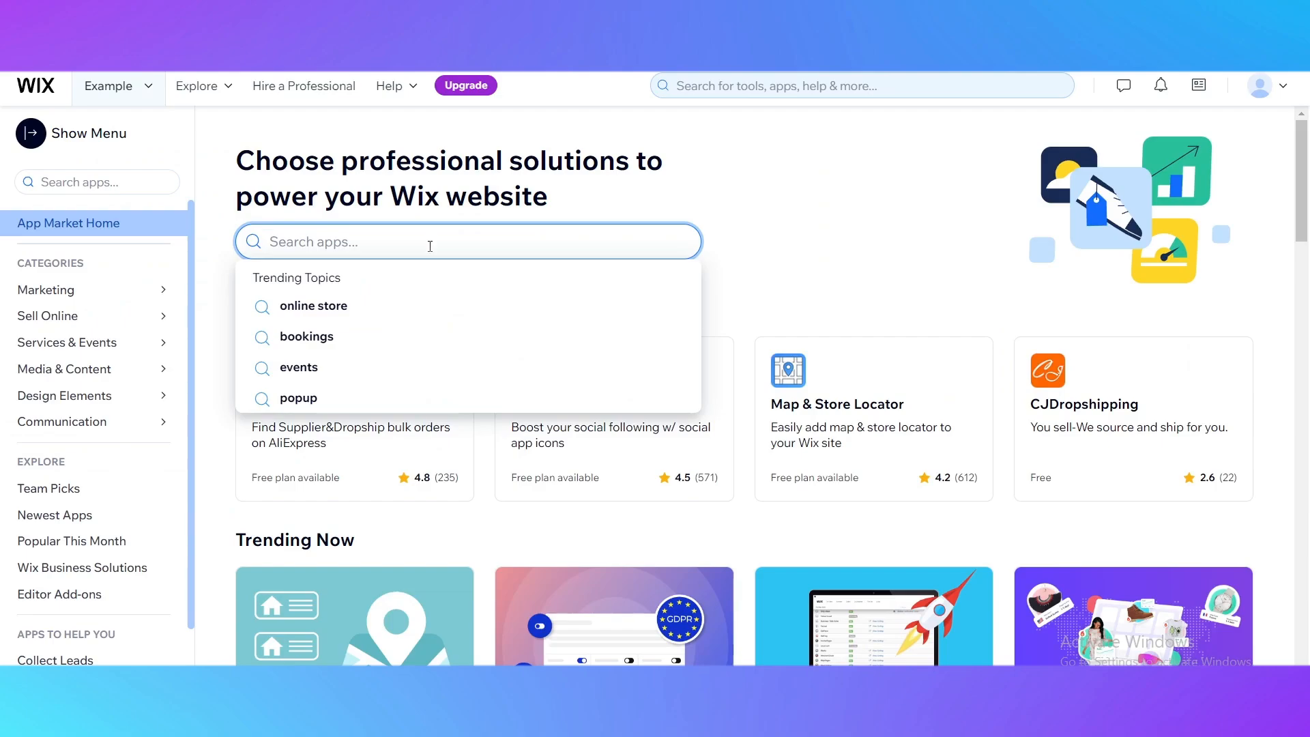
{"action": "type", "text": "q"}
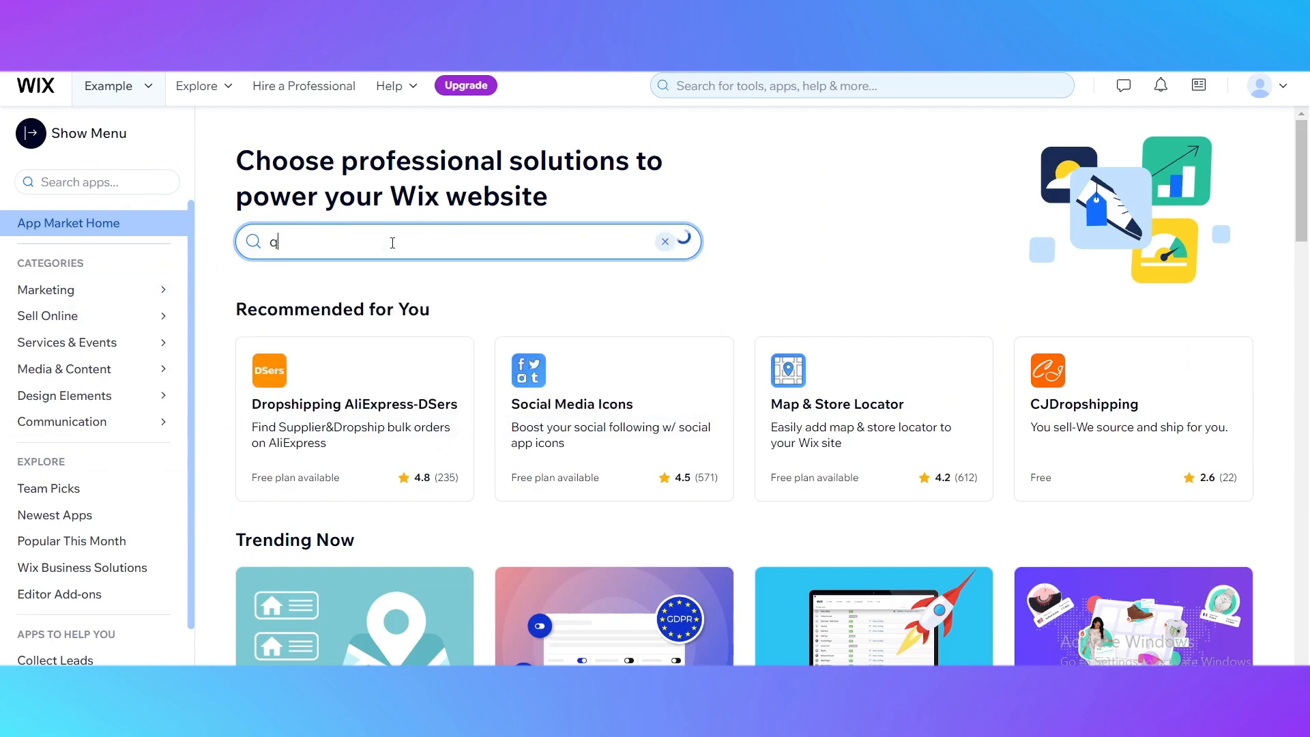
{"action": "type", "text": "uick"}
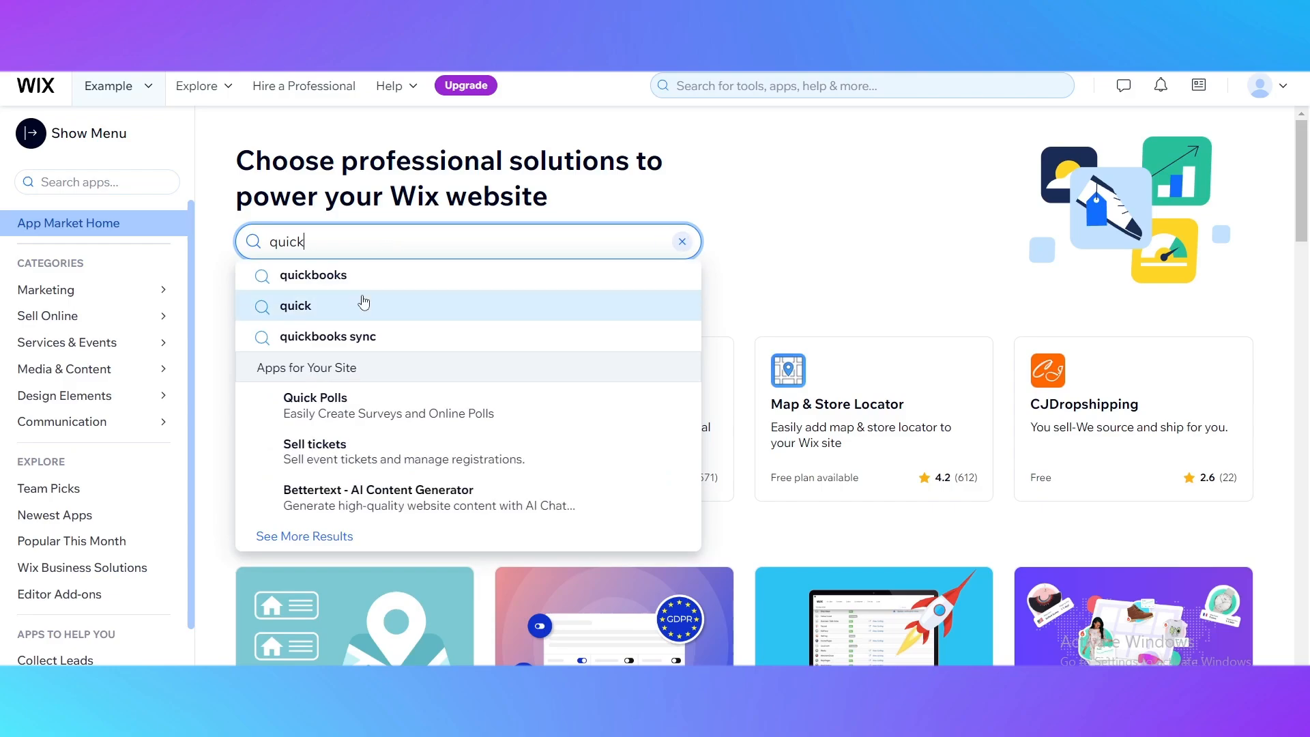
{"action": "left_click", "coordinate": [365, 304]}
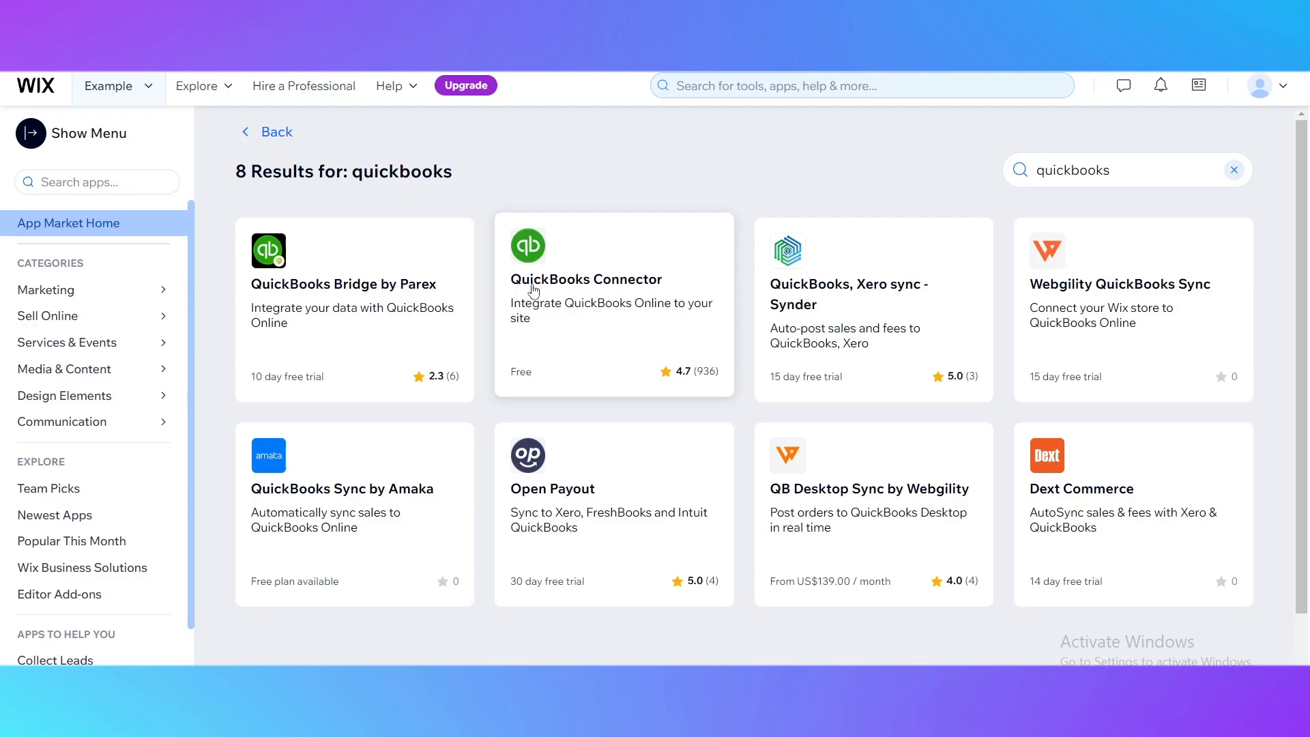
Open the QuickBooks Connector app page and read its overview and site requirements.
{"action": "left_click", "coordinate": [620, 326]}
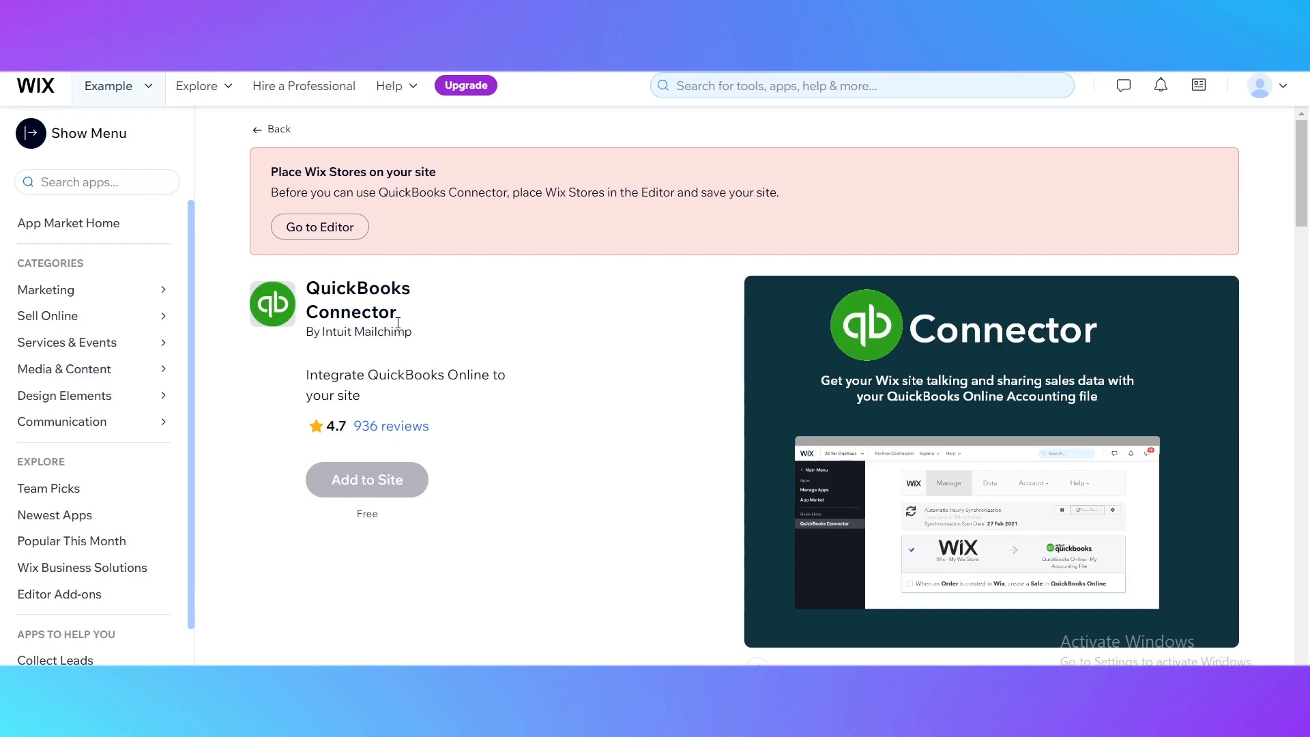
{"action": "scroll", "coordinate": [418, 358], "scroll_direction": "down", "scroll_amount": 1}
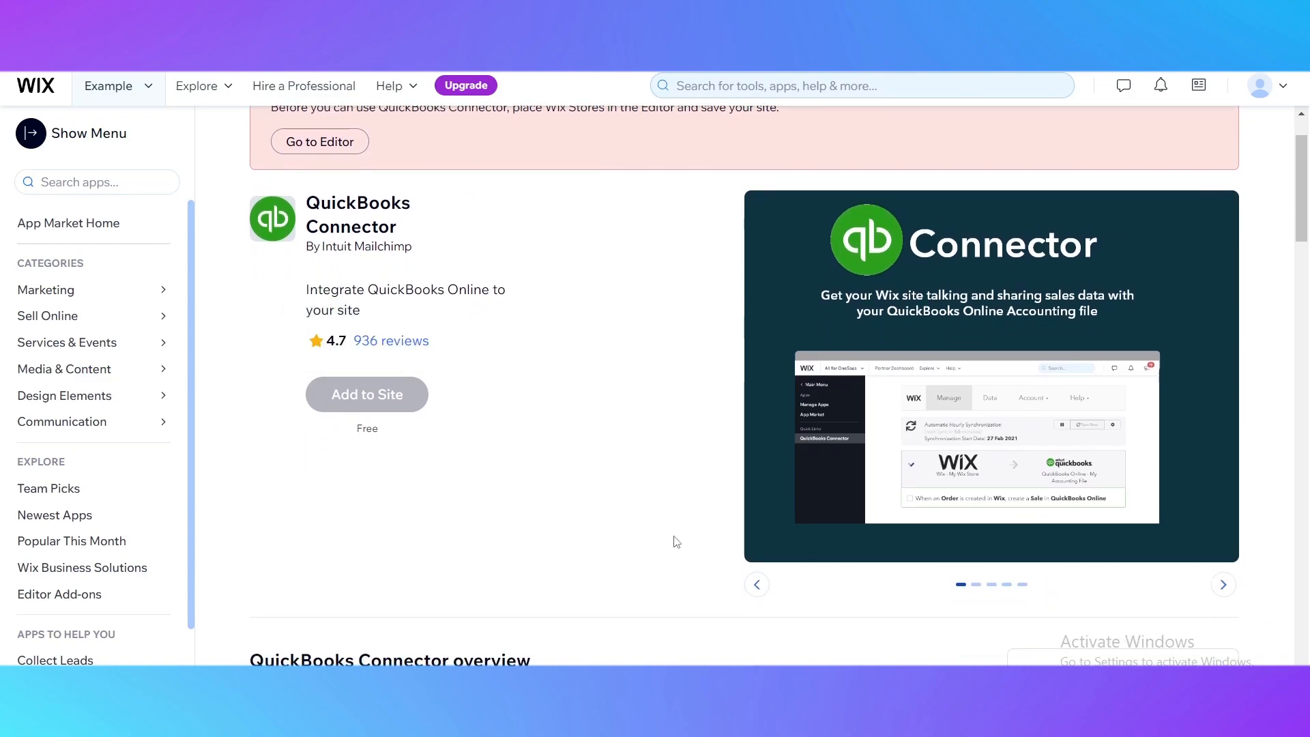
{"action": "scroll", "coordinate": [719, 522], "scroll_direction": "down", "scroll_amount": 4}
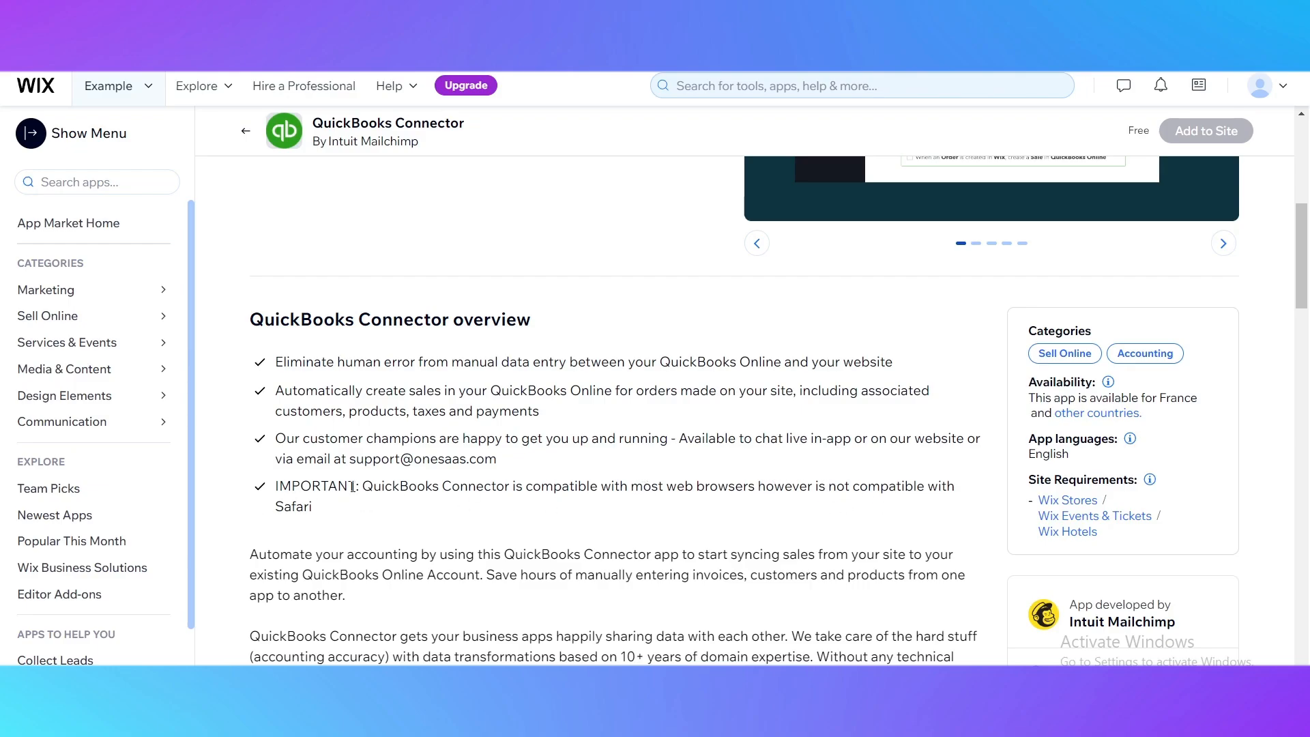
{"action": "scroll", "coordinate": [352, 486], "scroll_direction": "down", "scroll_amount": 1}
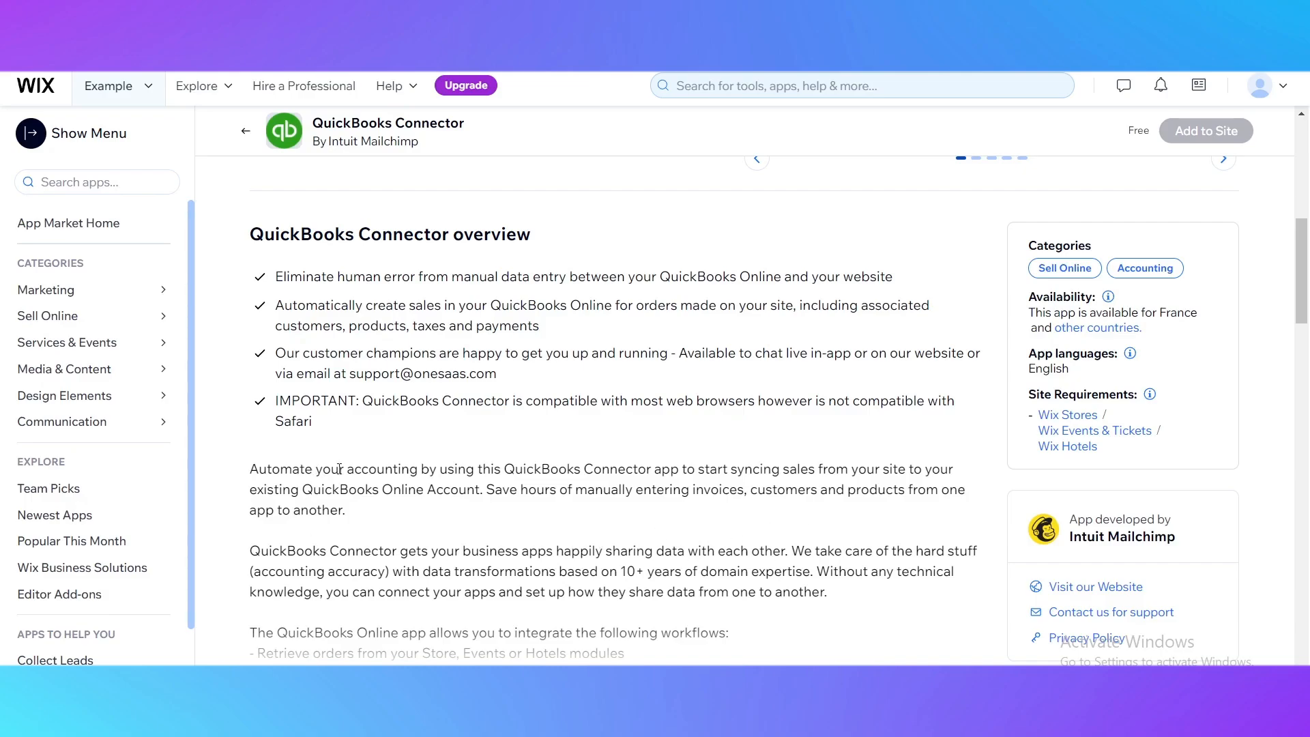
{"action": "scroll", "coordinate": [339, 468], "scroll_direction": "up", "scroll_amount": 8}
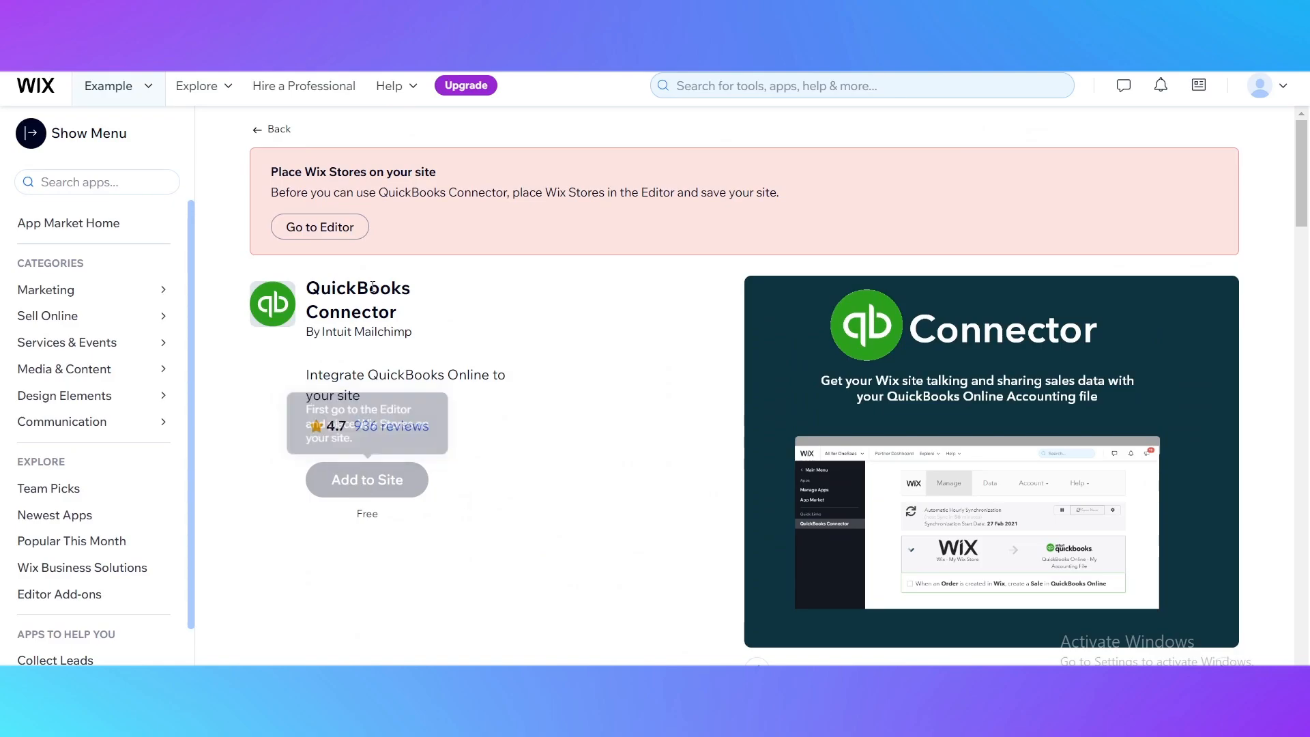
Go to the Editor from the Wix Stores placement notice and choose to customize a template for the site.
{"action": "left_click", "coordinate": [300, 229]}
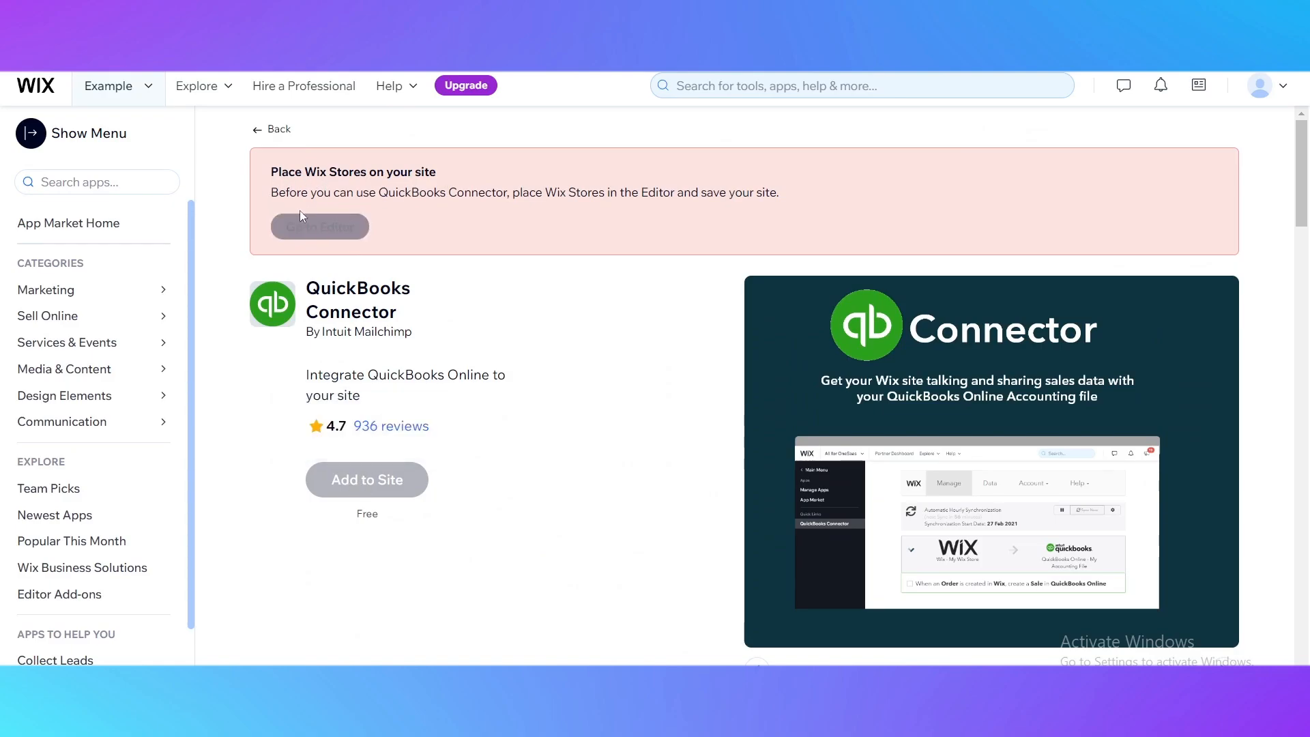
{"action": "left_click_drag", "start_coordinate": [292, 192], "coordinate": [767, 199]}
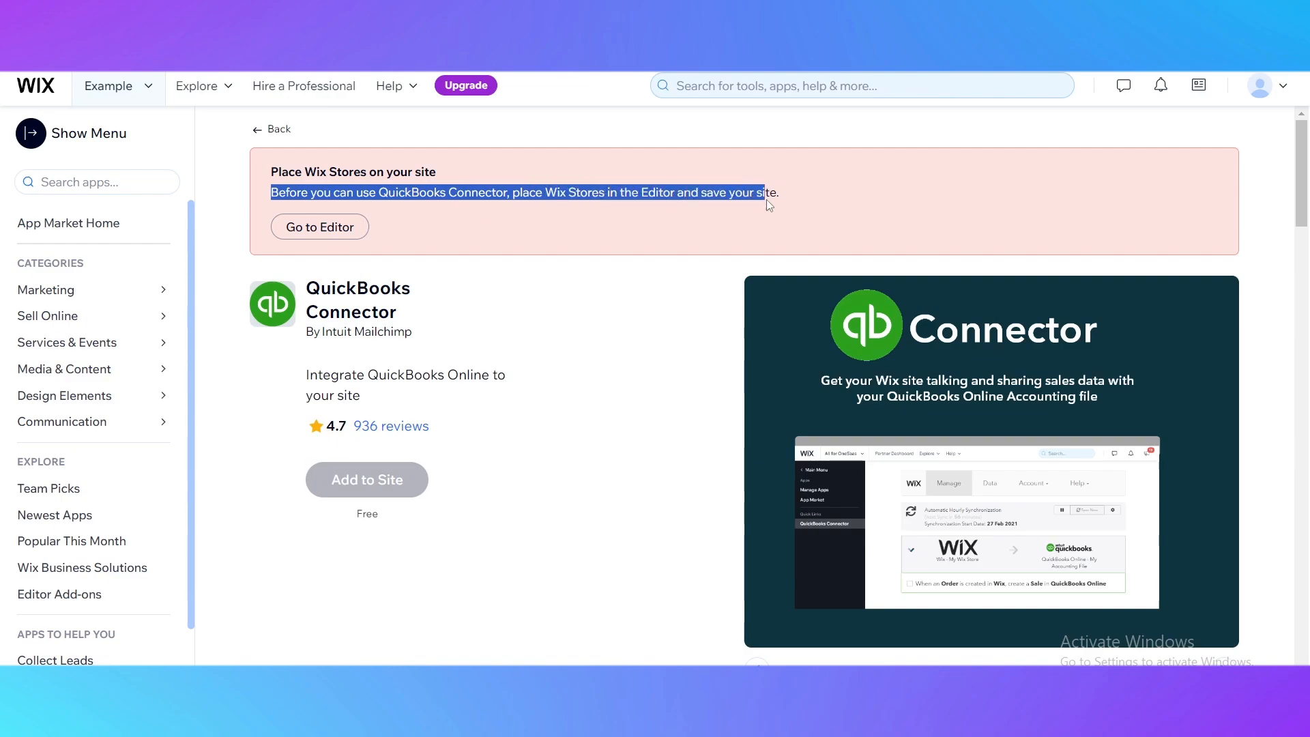
{"action": "left_click", "coordinate": [330, 234]}
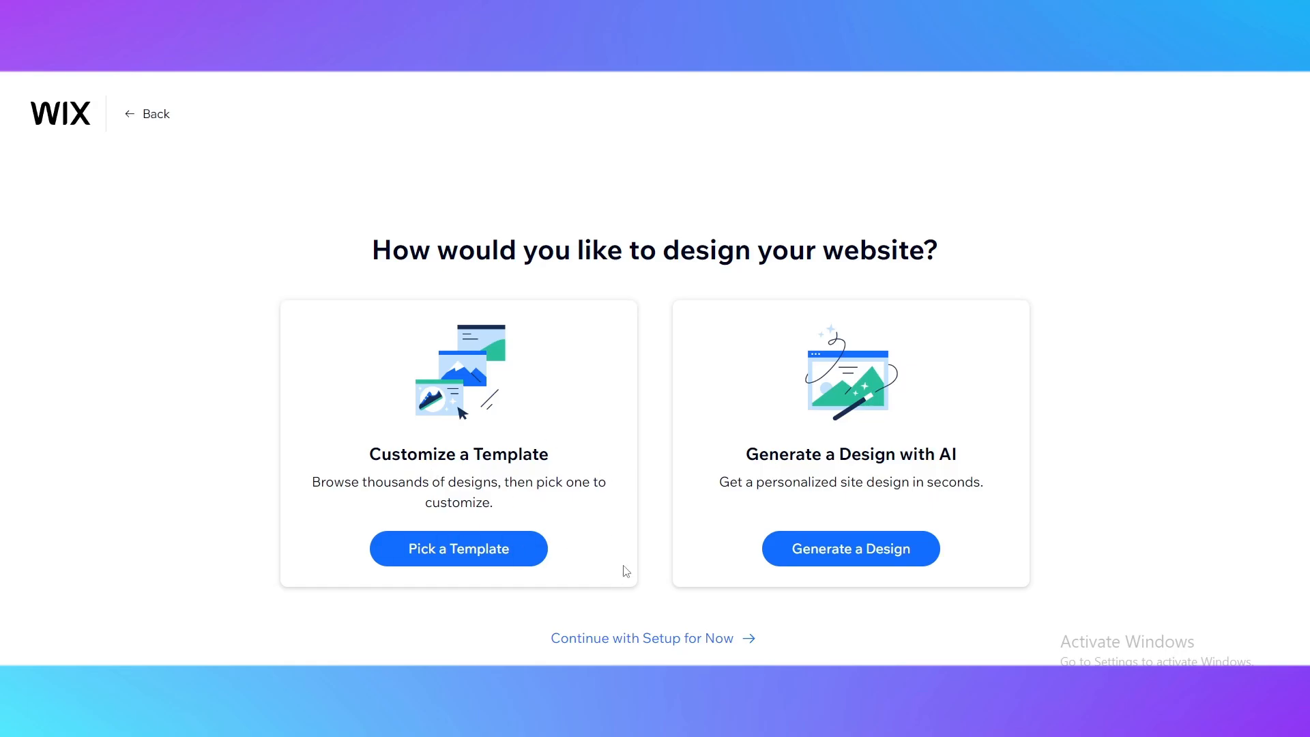
{"action": "left_click", "coordinate": [477, 552]}
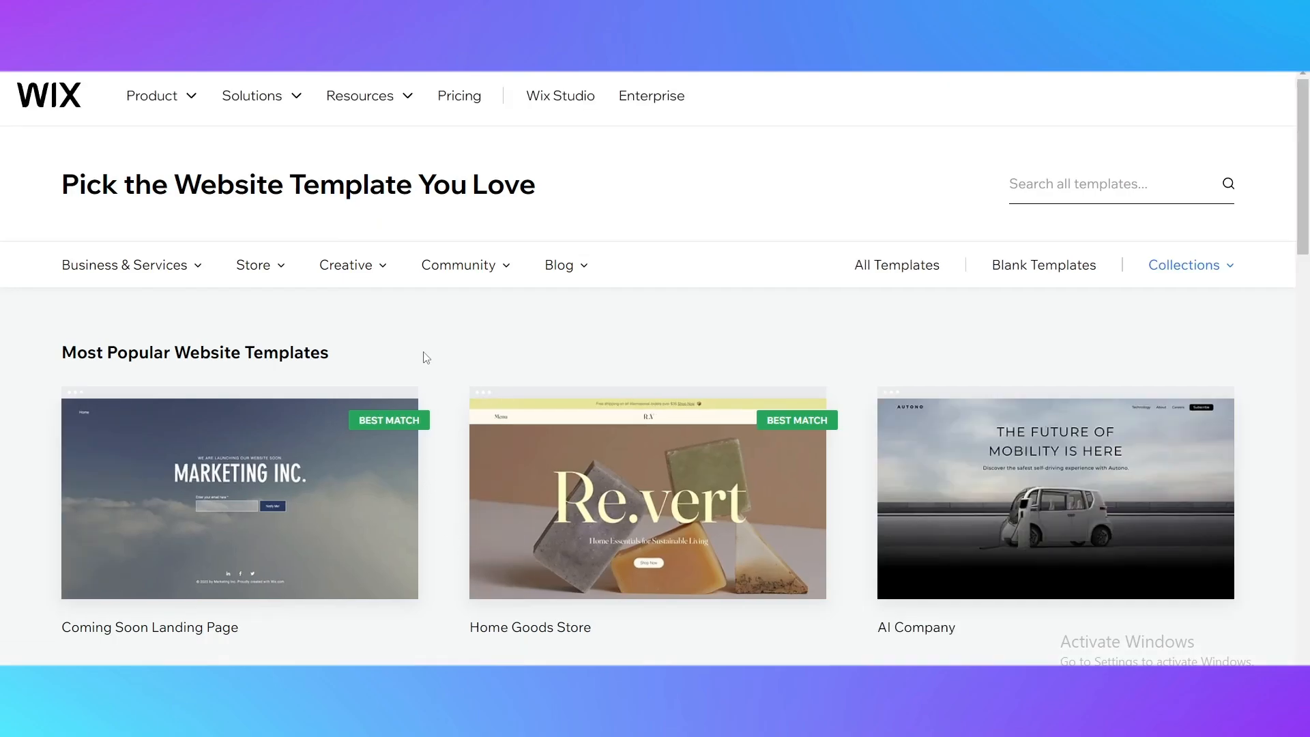
Browse the most popular website templates and open the Personal Blog template for editing.
{"action": "scroll", "coordinate": [423, 357], "scroll_direction": "down", "scroll_amount": 5}
{"action": "scroll", "coordinate": [413, 356], "scroll_direction": "up", "scroll_amount": 5}
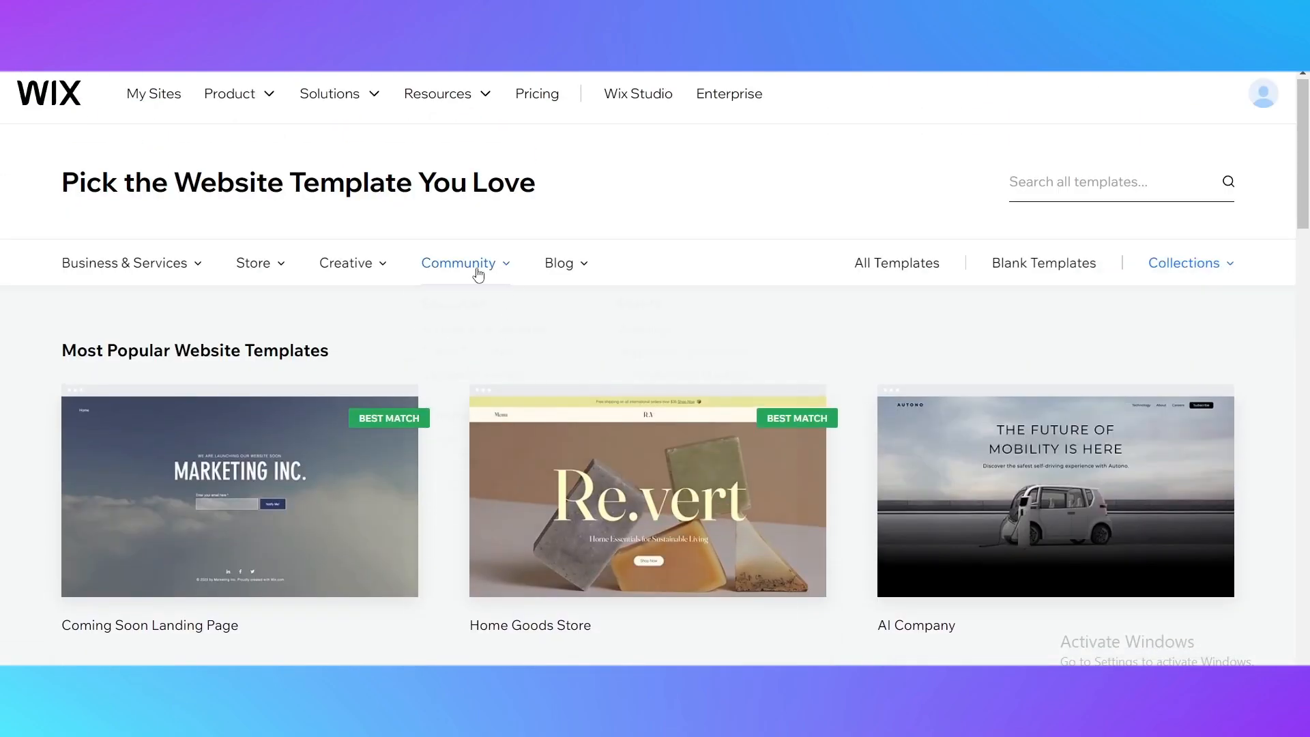
{"action": "mouse_move", "coordinate": [479, 273]}
{"action": "scroll", "coordinate": [389, 316], "scroll_direction": "down", "scroll_amount": 3}
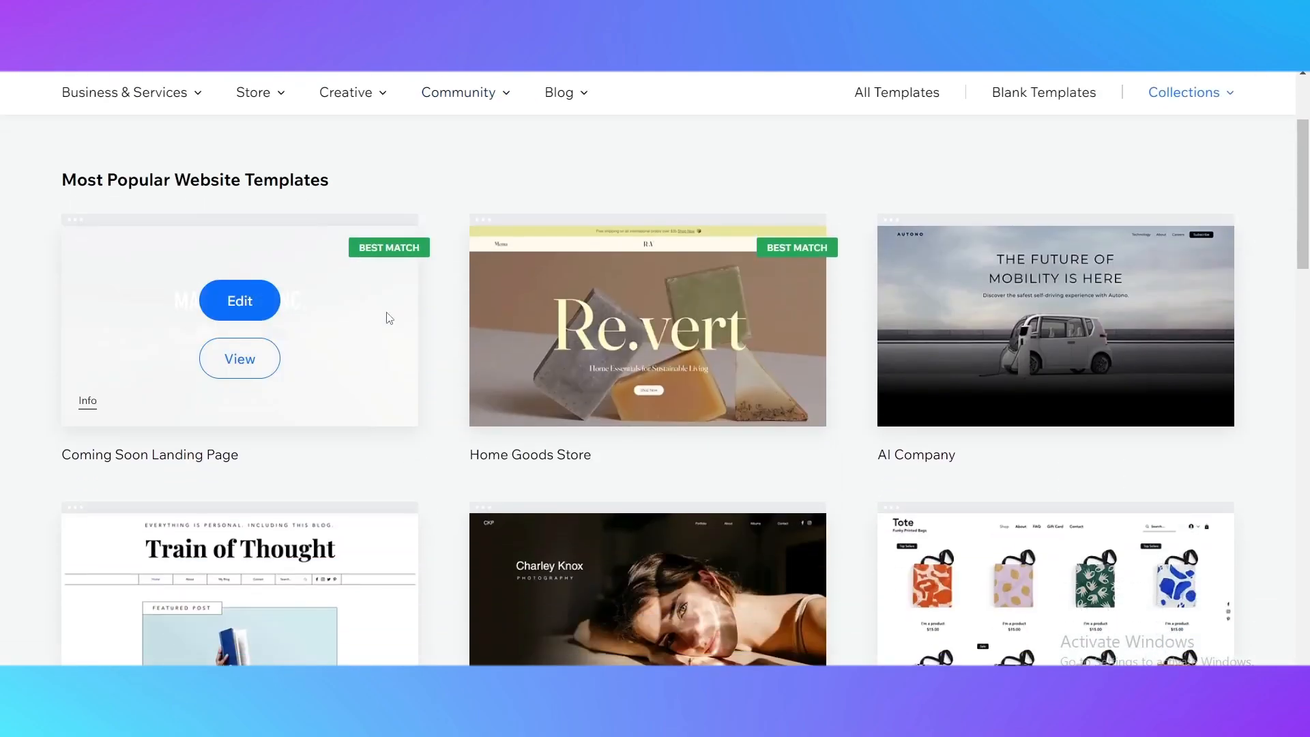
{"action": "scroll", "coordinate": [644, 408], "scroll_direction": "down", "scroll_amount": 3}
{"action": "scroll", "coordinate": [644, 408], "scroll_direction": "up", "scroll_amount": 4}
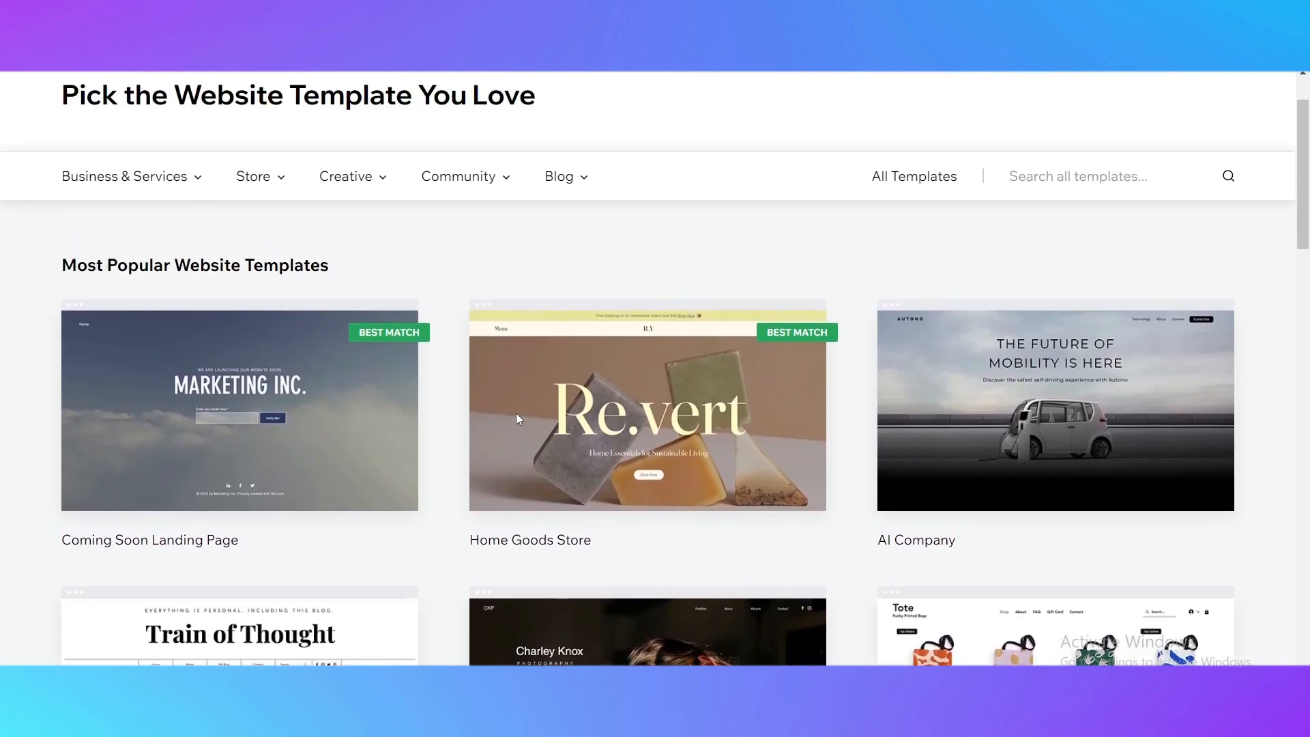
{"action": "scroll", "coordinate": [308, 459], "scroll_direction": "down", "scroll_amount": 3}
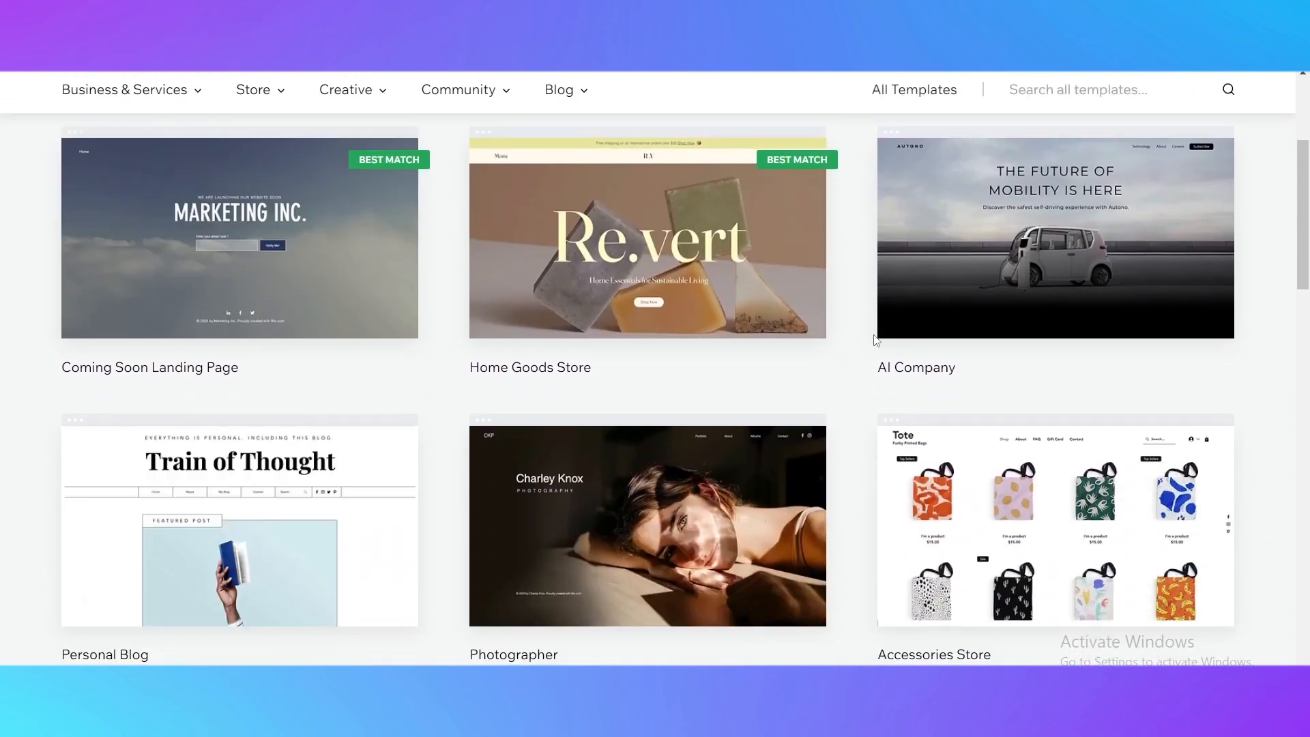
{"action": "scroll", "coordinate": [775, 327], "scroll_direction": "down", "scroll_amount": 3}
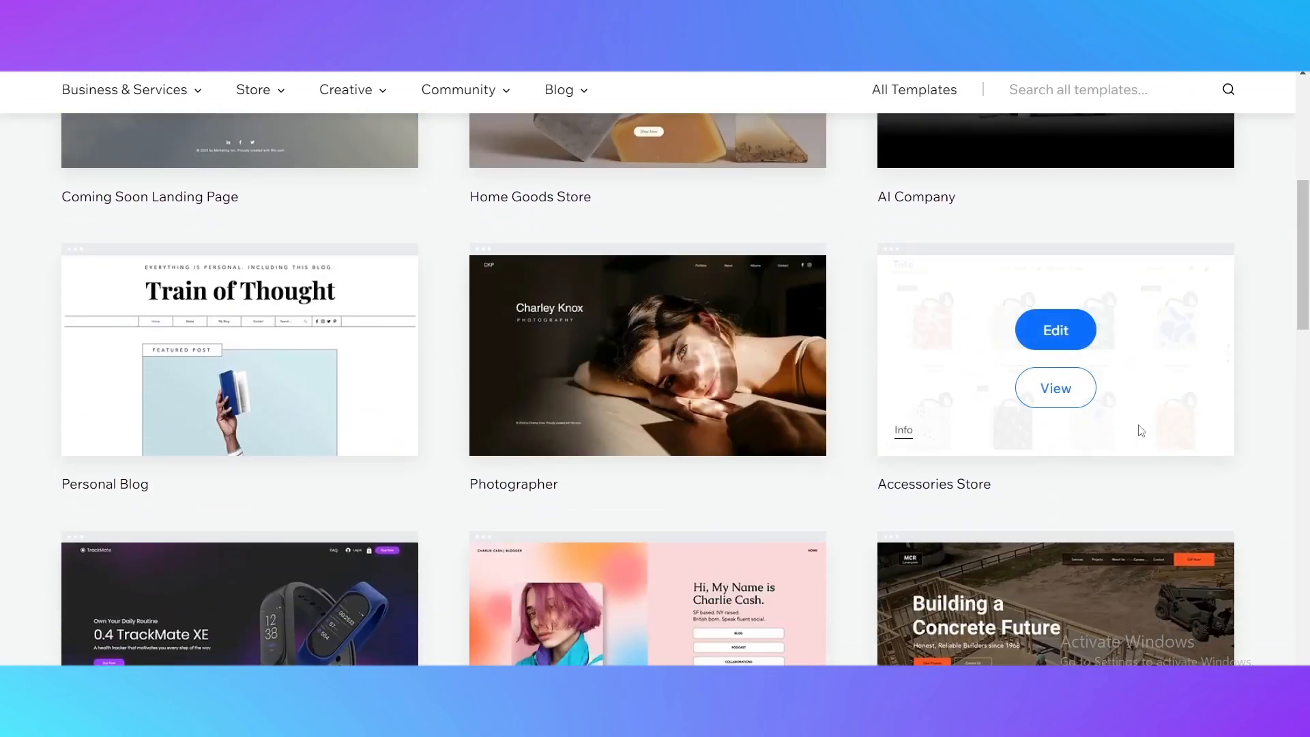
{"action": "scroll", "coordinate": [1086, 510], "scroll_direction": "down", "scroll_amount": 3}
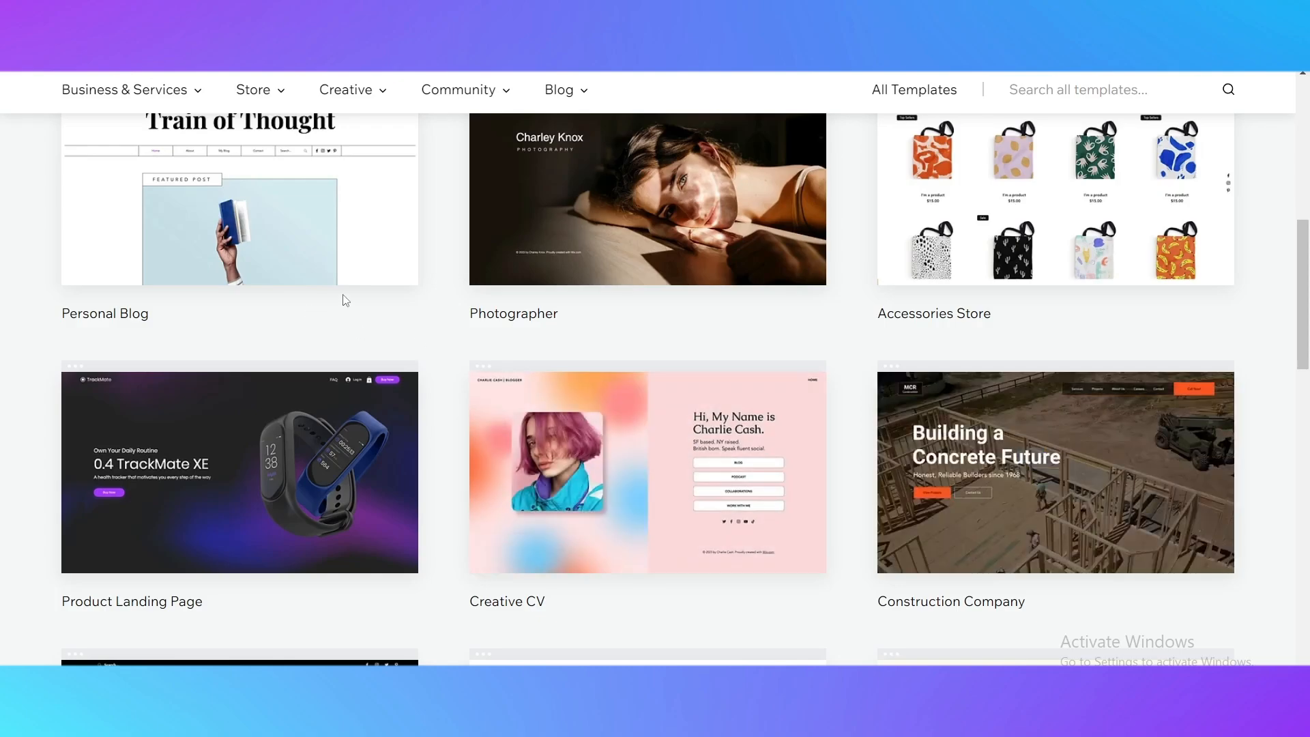
{"action": "scroll", "coordinate": [959, 420], "scroll_direction": "up", "scroll_amount": 3}
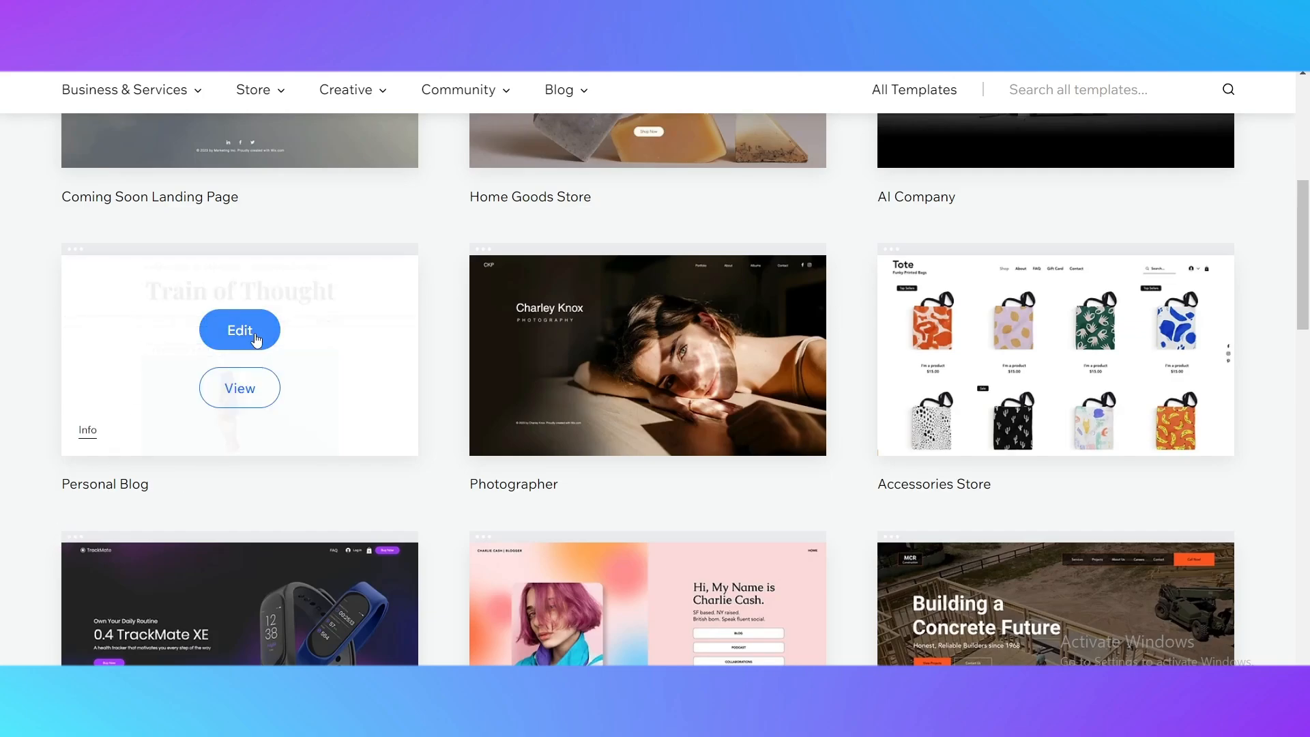
{"action": "left_click", "coordinate": [256, 340]}
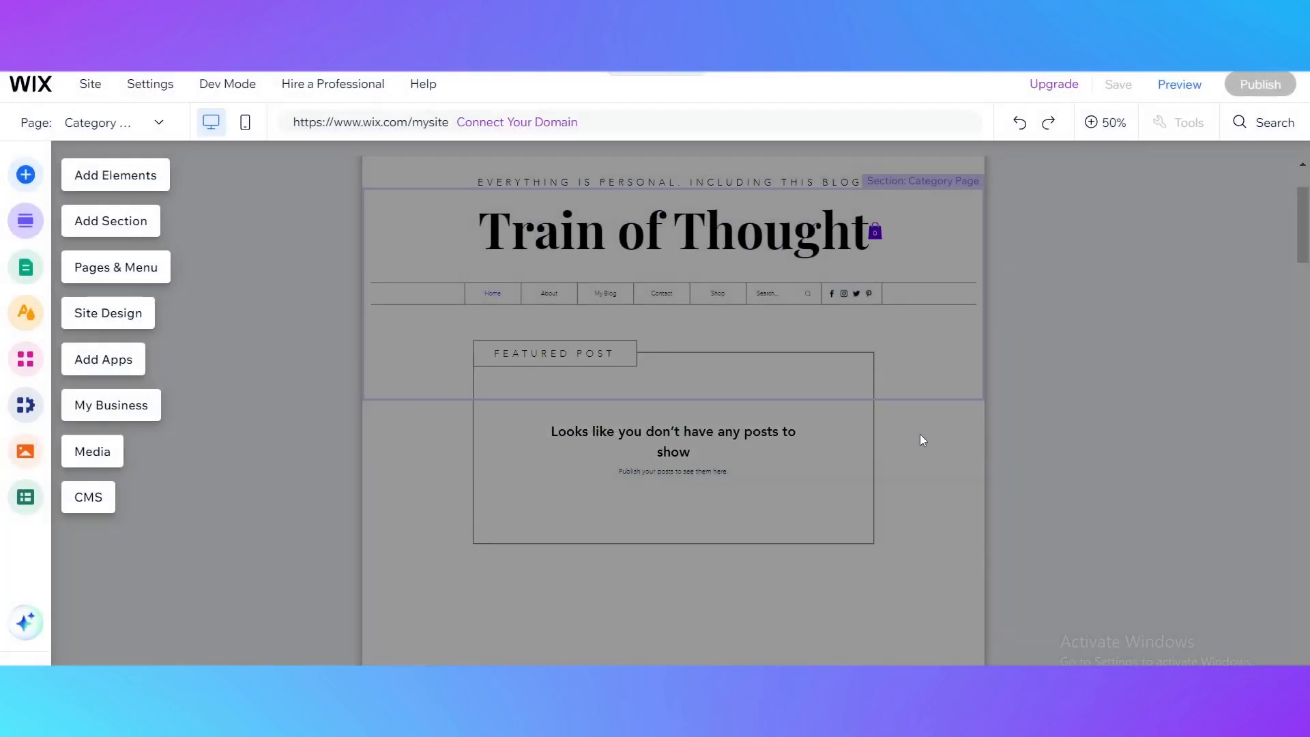
Dismiss the editor's introductory overlay and close the form for enhancing the site's AI content.
{"action": "left_click", "coordinate": [281, 453]}
{"action": "left_click", "coordinate": [657, 471]}
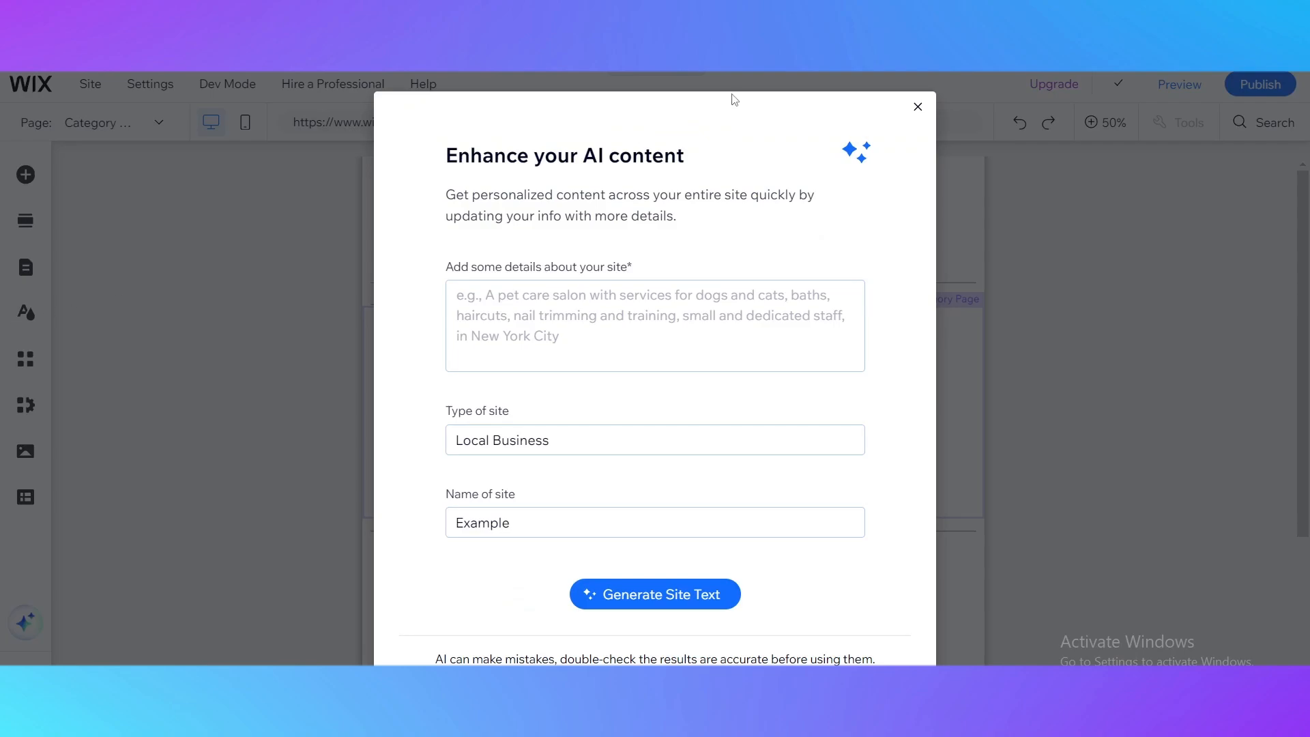
{"action": "left_click", "coordinate": [918, 104]}
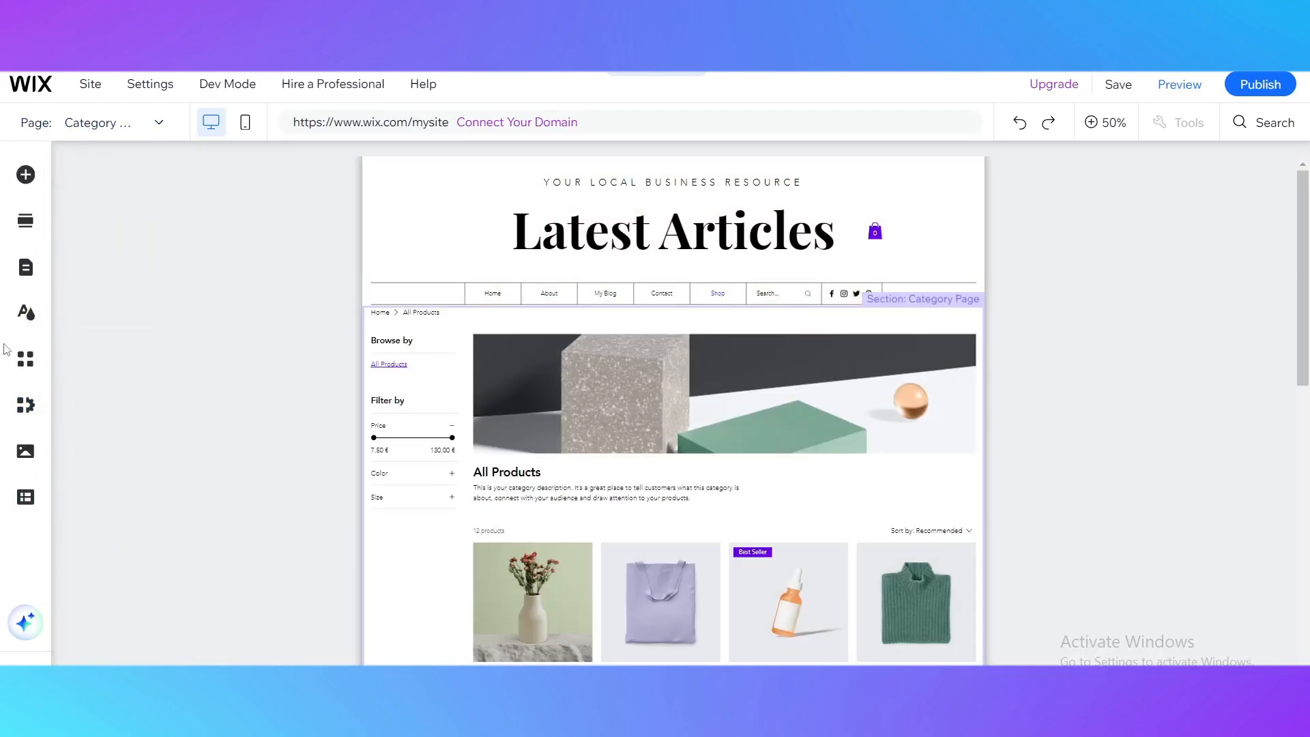
Search the Wix App Market for "quickboo" from within the editor and open the QuickBooks Connector app page.
{"action": "left_click", "coordinate": [26, 370]}
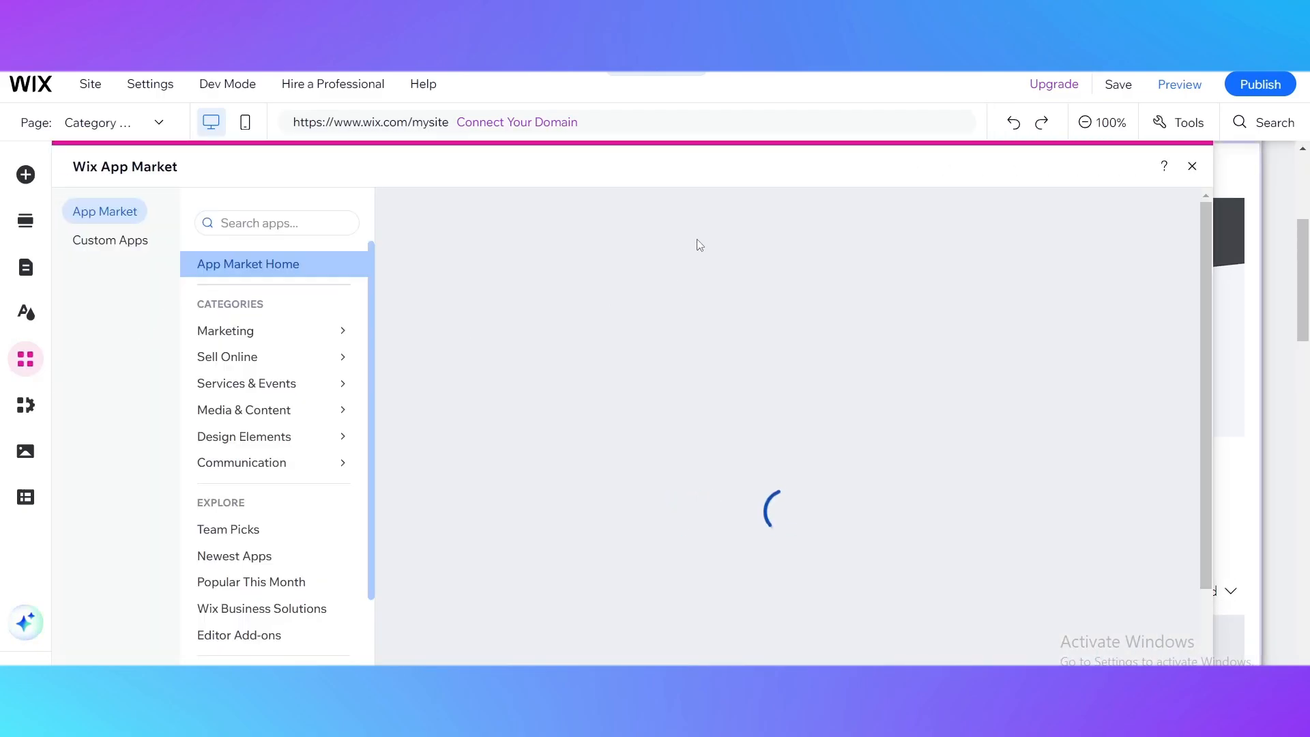
{"action": "left_click", "coordinate": [287, 223]}
{"action": "type", "text": "o"}
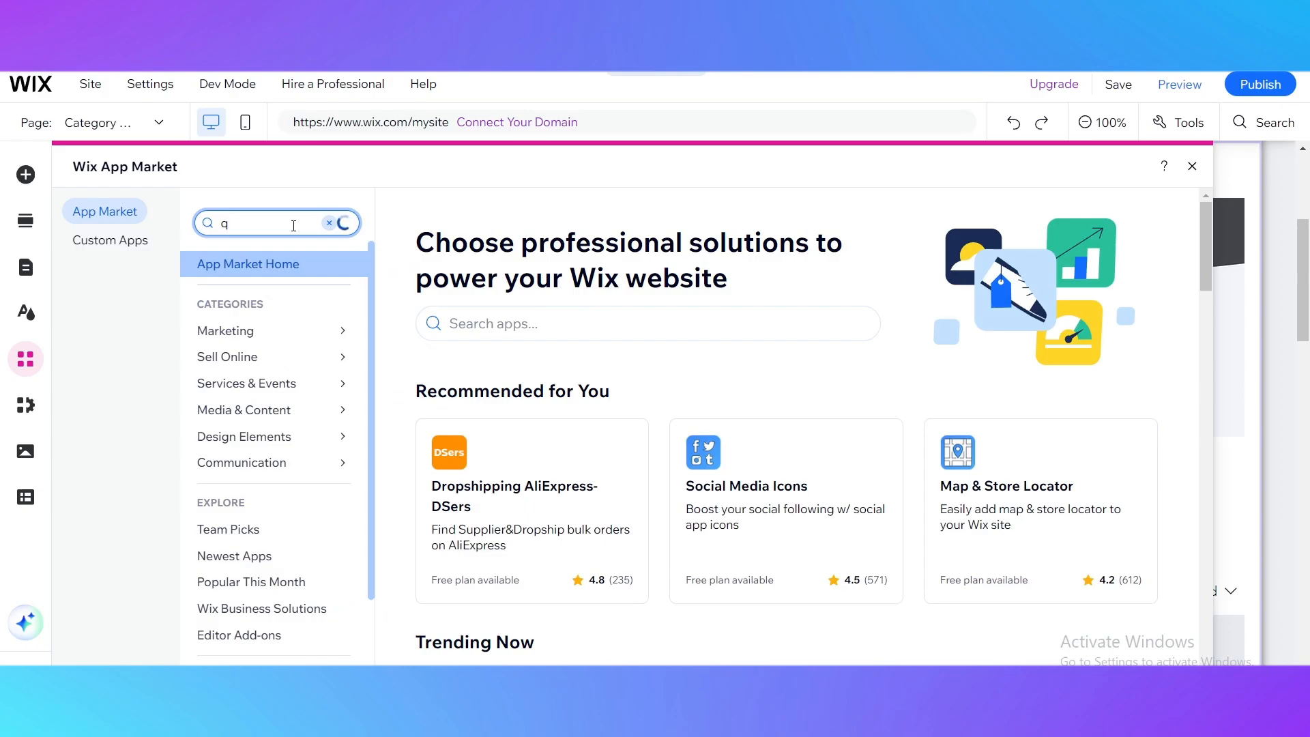
{"action": "type", "text": "uick"}
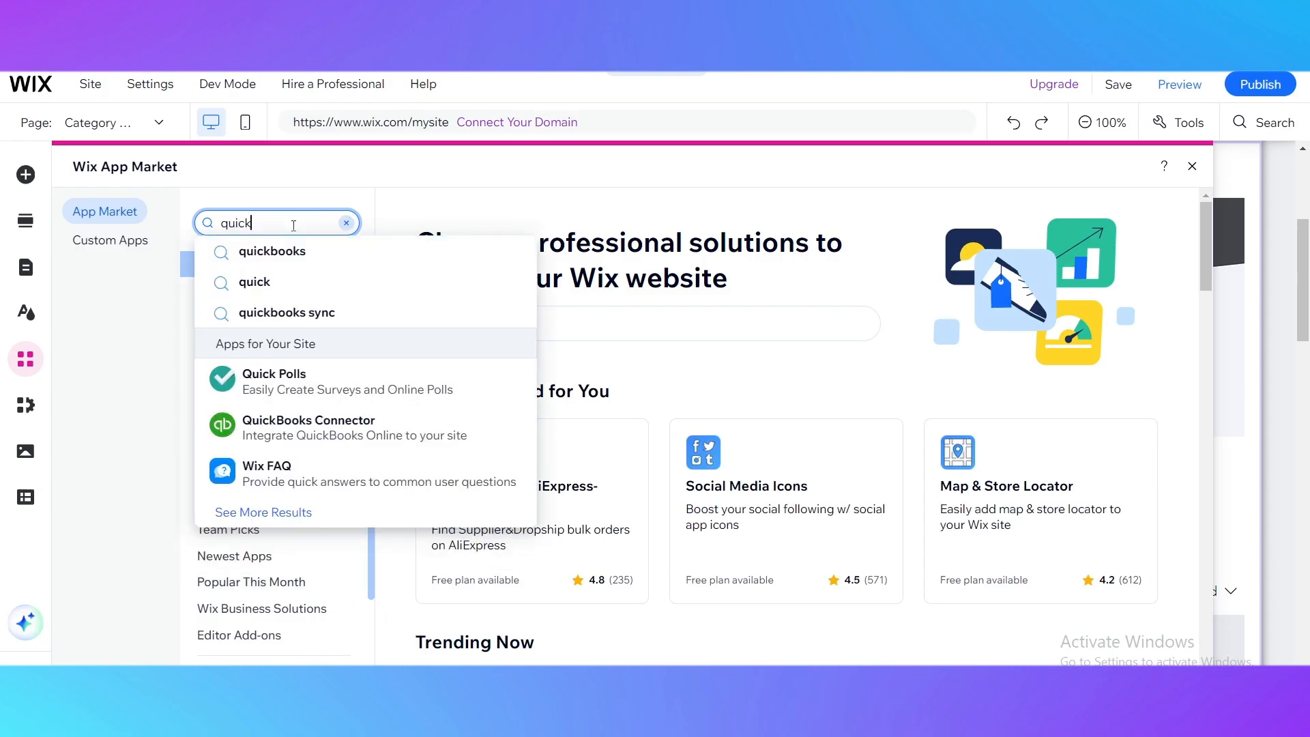
{"action": "type", "text": "boo"}
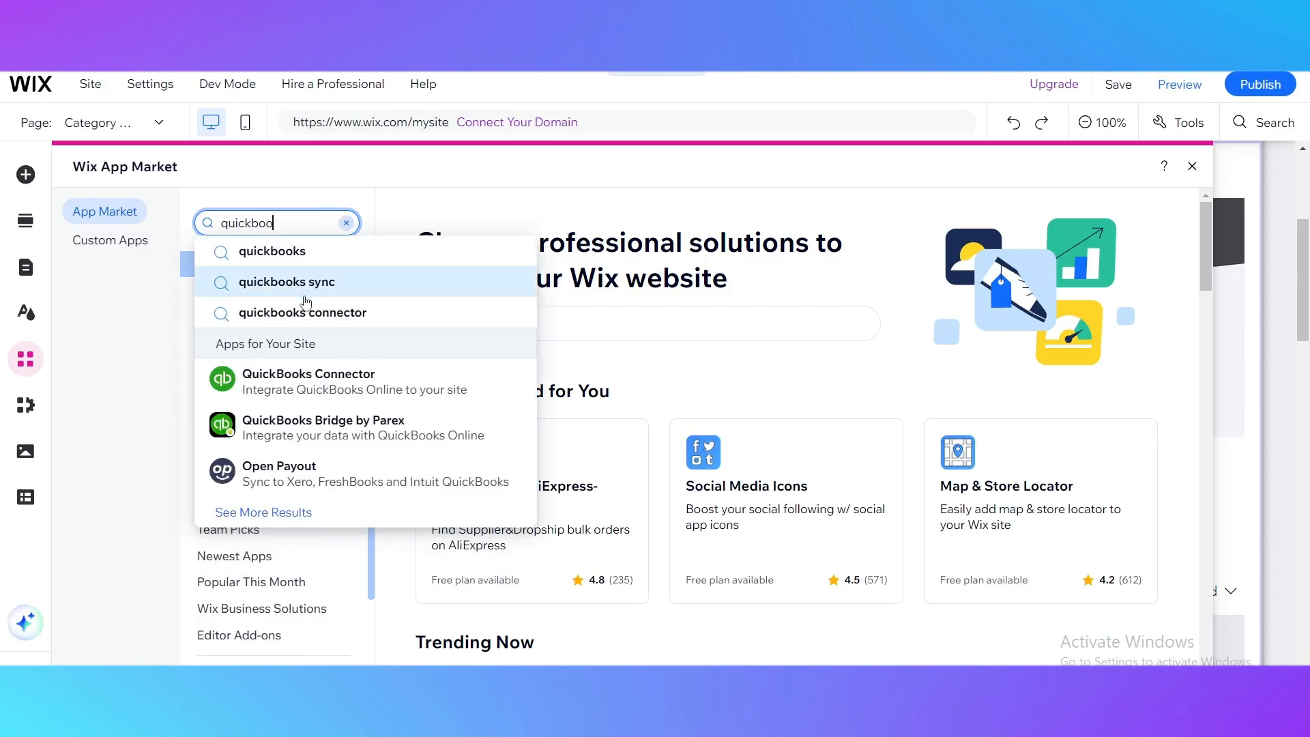
{"action": "left_click", "coordinate": [316, 396]}
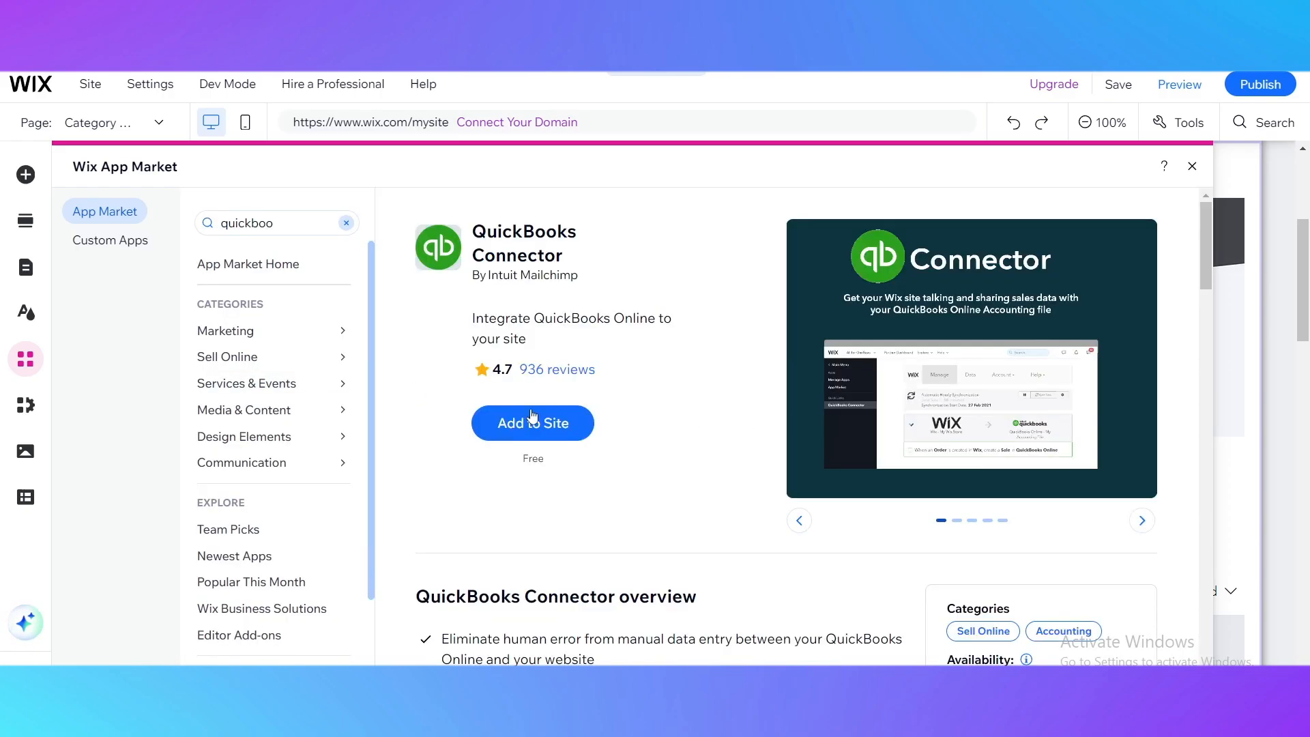
Add QuickBooks Connector to the site, agreeing to its permissions and accepting the OneSaas cookies.
{"action": "left_click", "coordinate": [533, 418]}
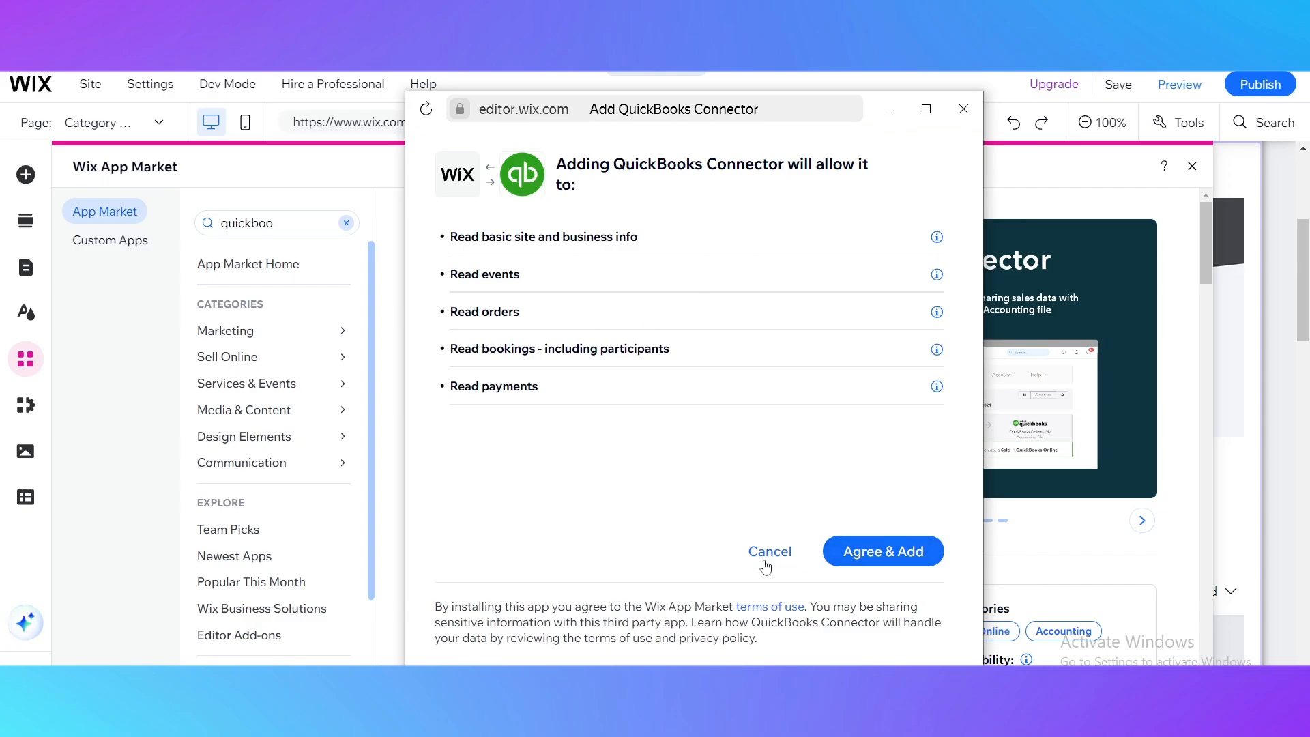
{"action": "left_click", "coordinate": [889, 559]}
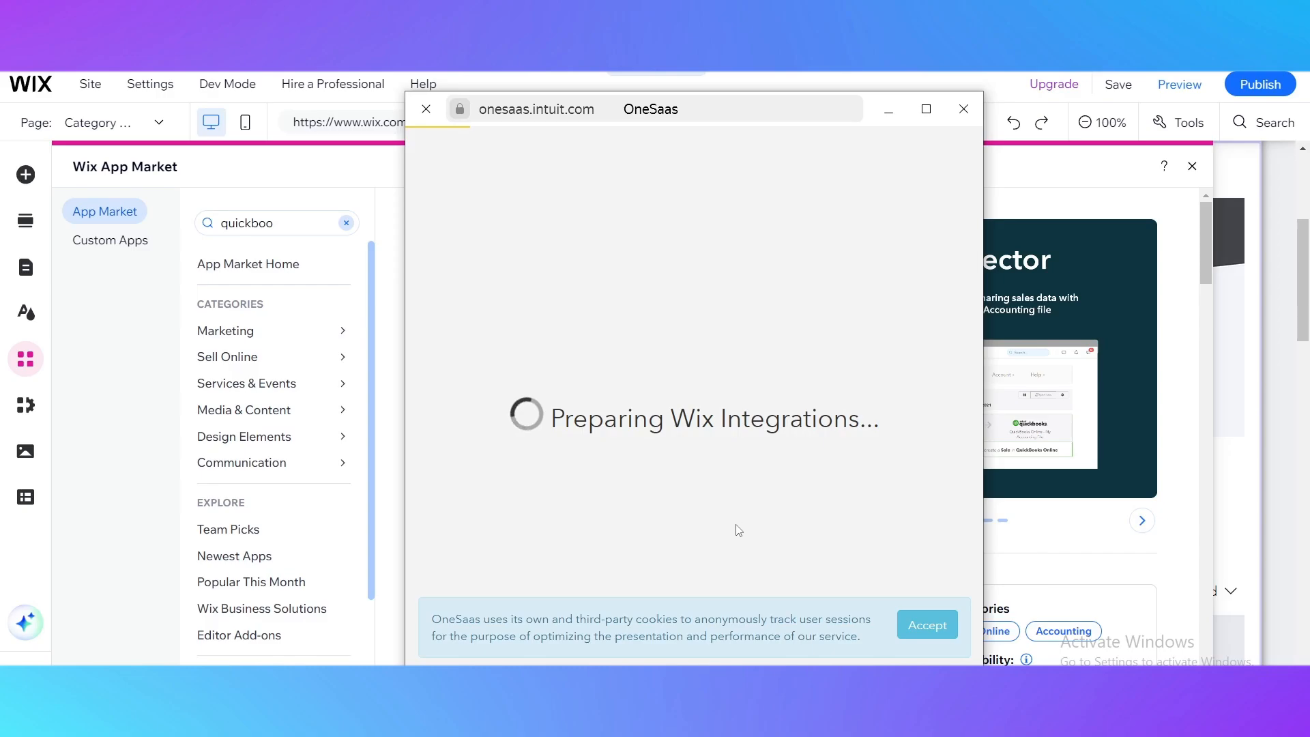
{"action": "left_click", "coordinate": [934, 642]}
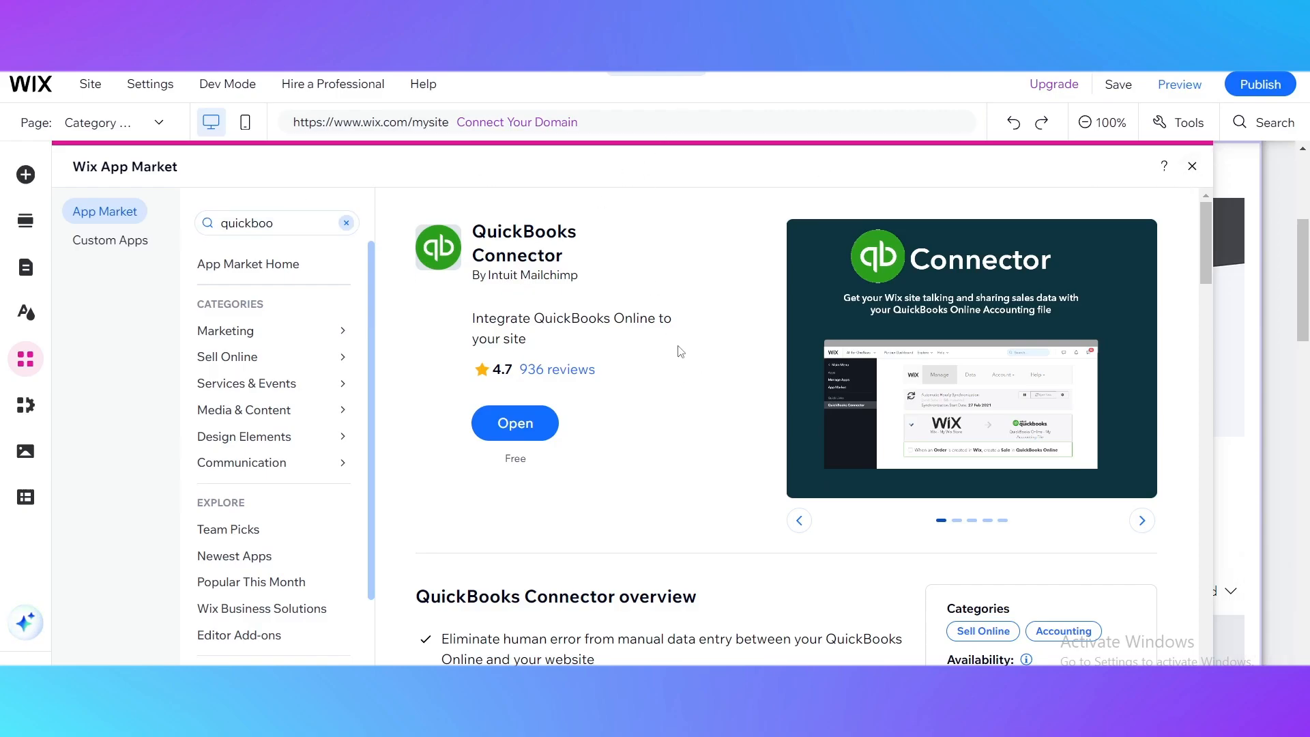
Close the Wix App Market and show the store's category page at 50% zoom.
{"action": "scroll", "coordinate": [689, 320], "scroll_direction": "down", "scroll_amount": 6}
{"action": "scroll", "coordinate": [716, 389], "scroll_direction": "up", "scroll_amount": 6}
{"action": "left_click", "coordinate": [1232, 197]}
{"action": "scroll", "coordinate": [655, 385], "scroll_direction": "up", "scroll_amount": 4}
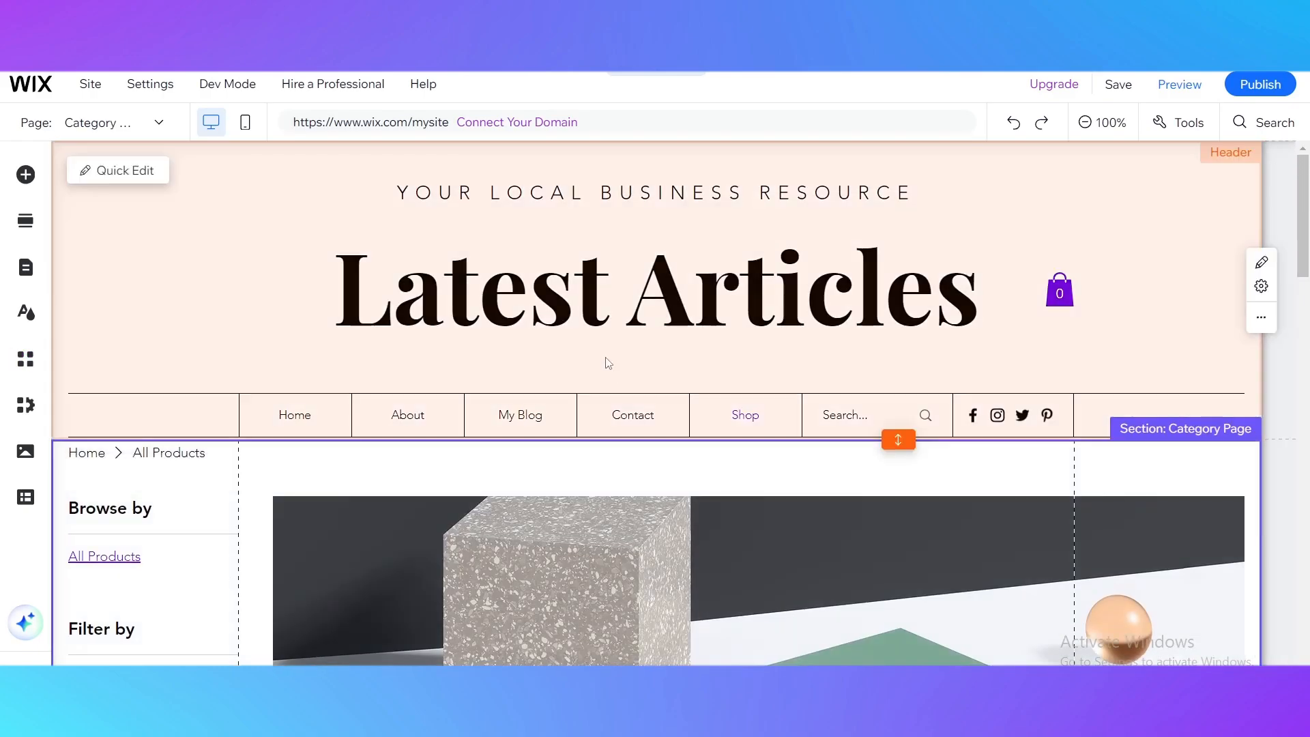
{"action": "scroll", "coordinate": [571, 392], "scroll_direction": "down", "scroll_amount": 6}
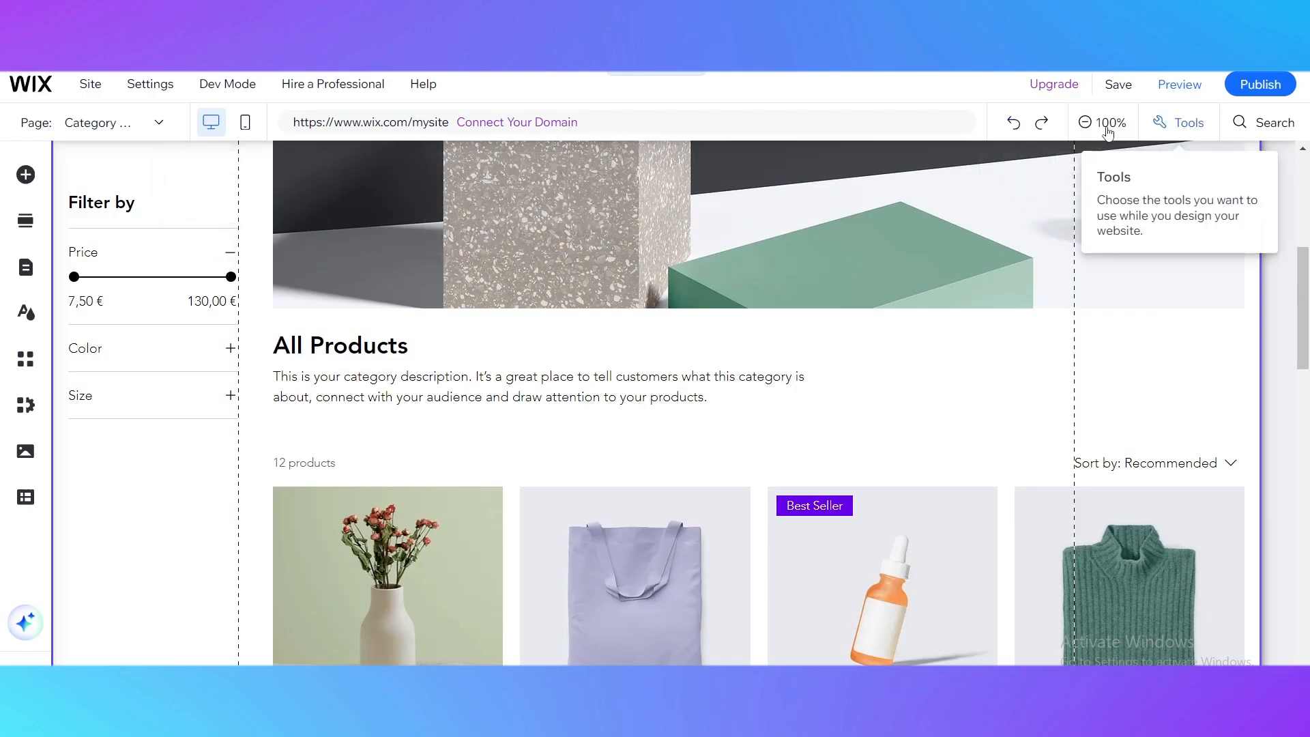
{"action": "left_click", "coordinate": [1098, 122]}
{"action": "scroll", "coordinate": [663, 481], "scroll_direction": "up", "scroll_amount": 2}
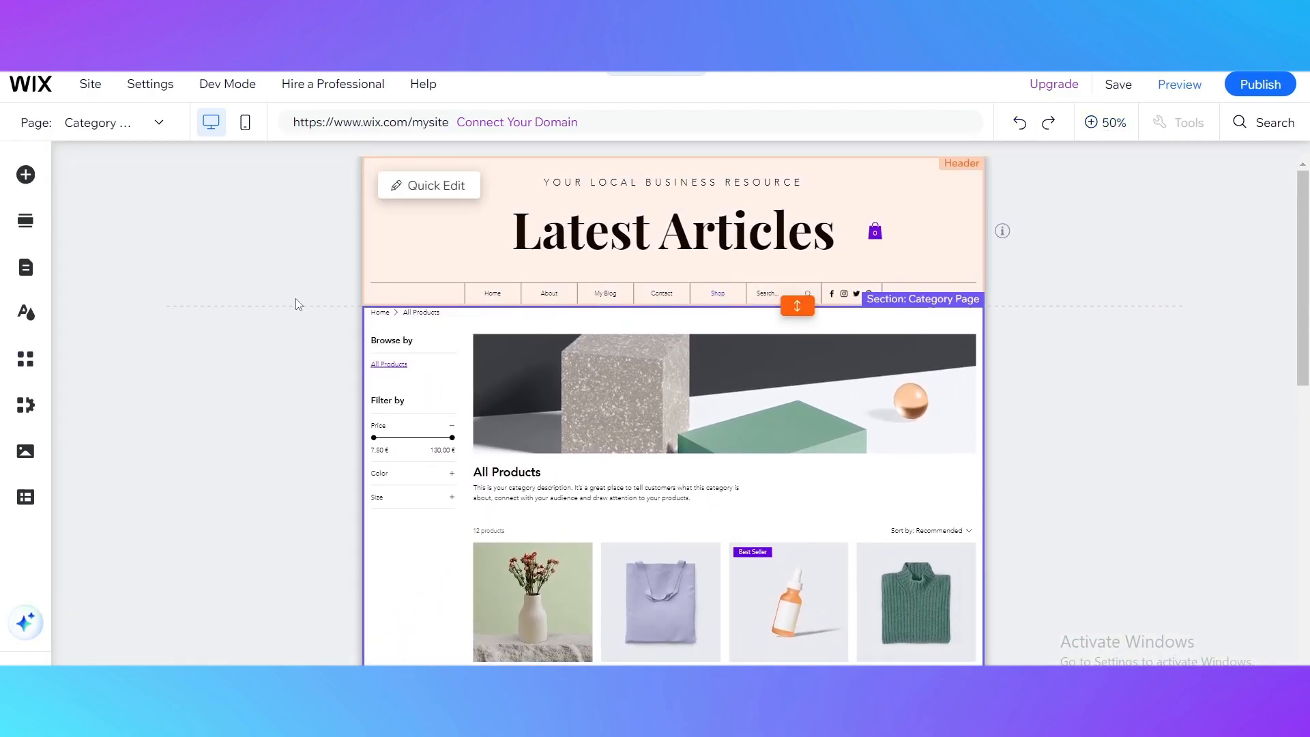